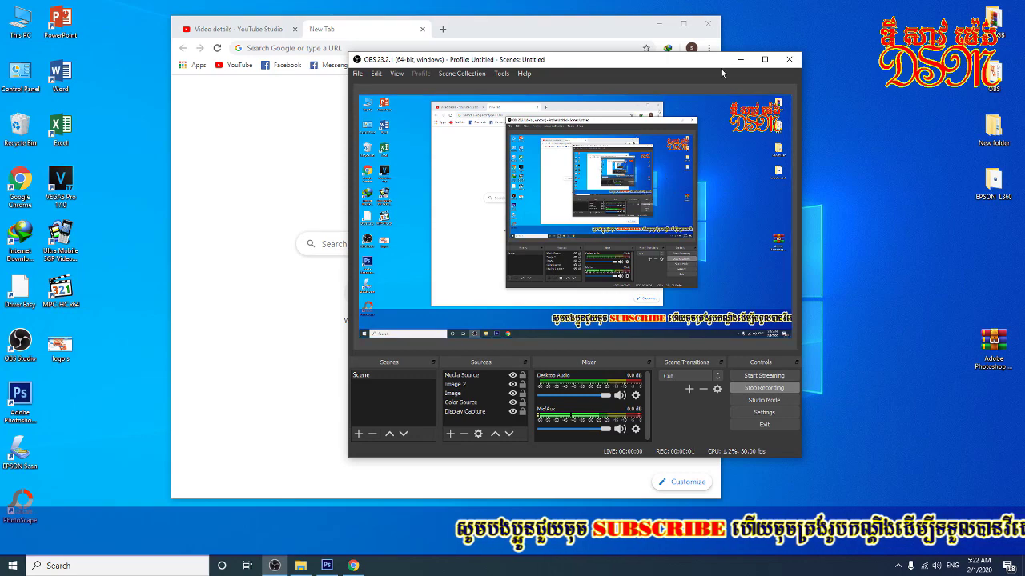
click(740, 59)
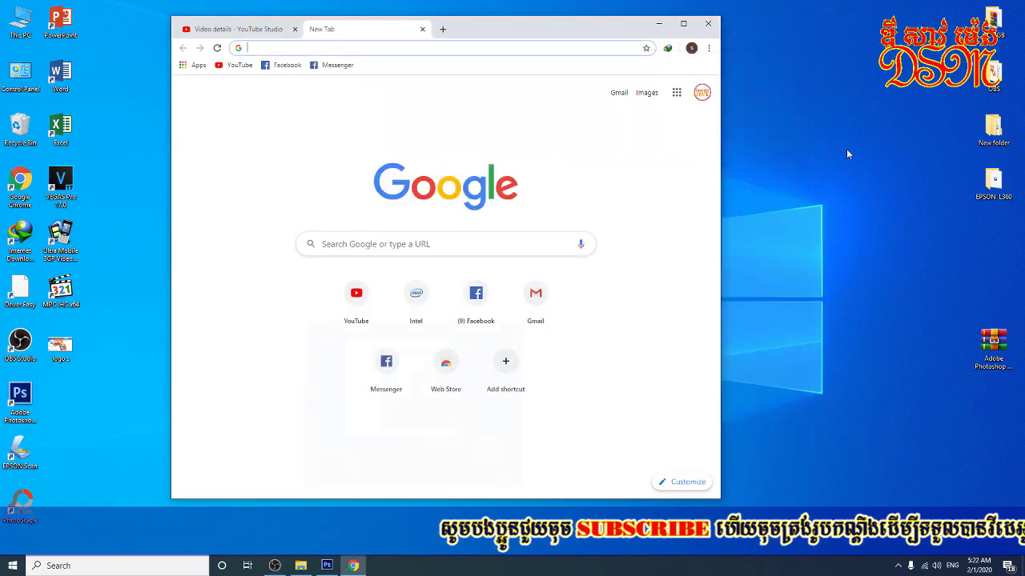
right_click(779, 99)
click(795, 127)
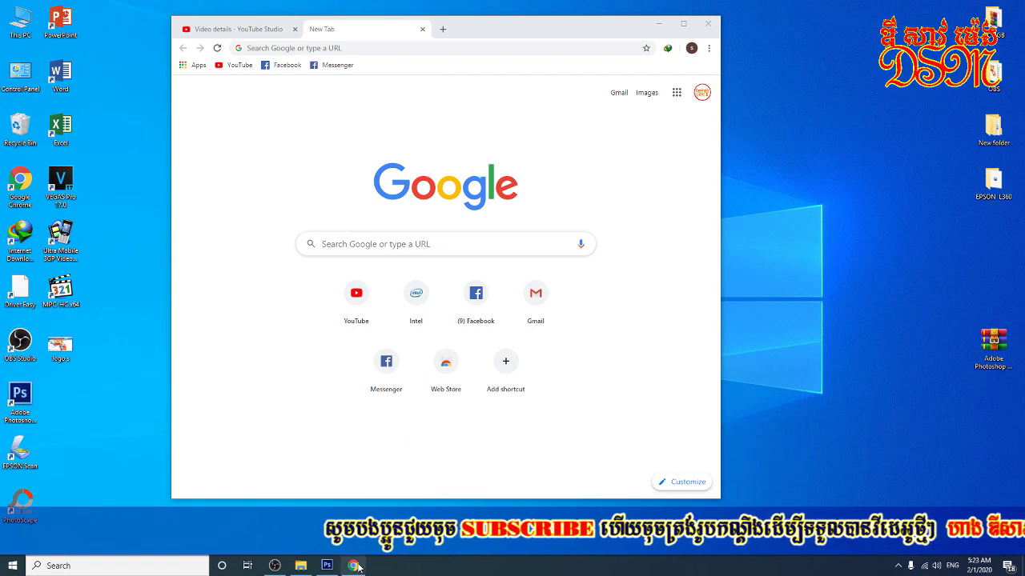
click(501, 34)
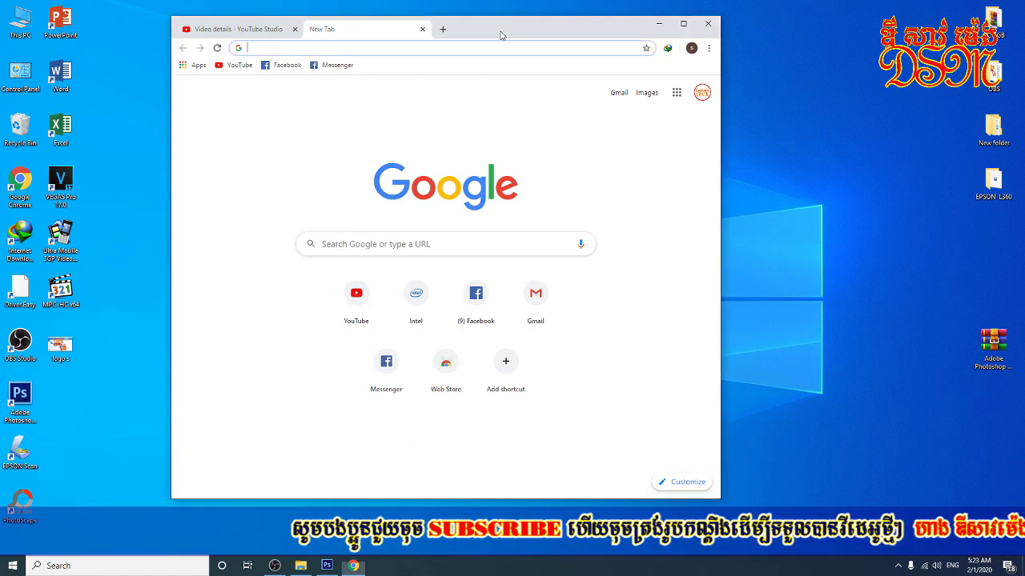
right_click(800, 37)
click(798, 64)
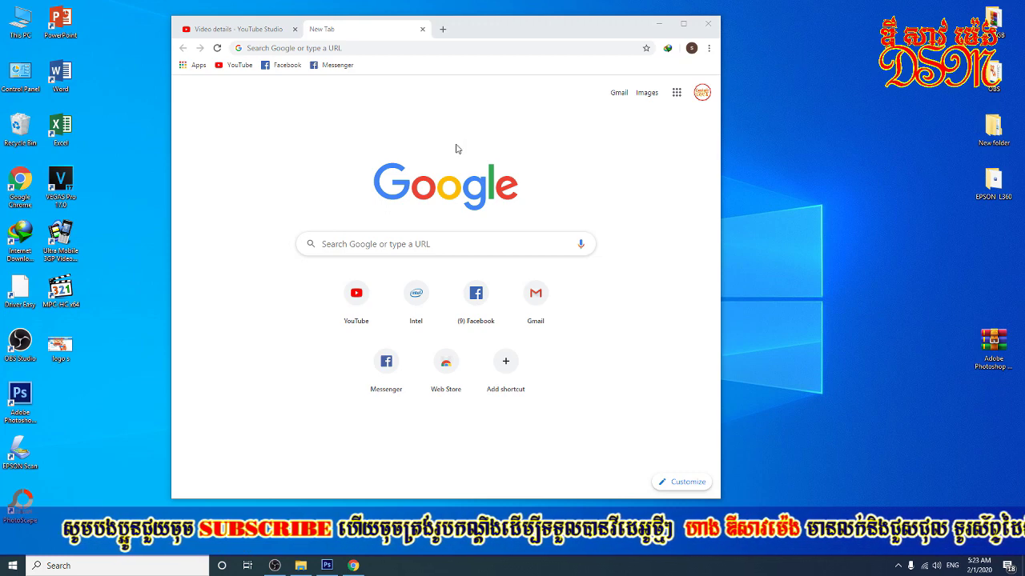
click(435, 246)
drag(497, 30, 557, 31)
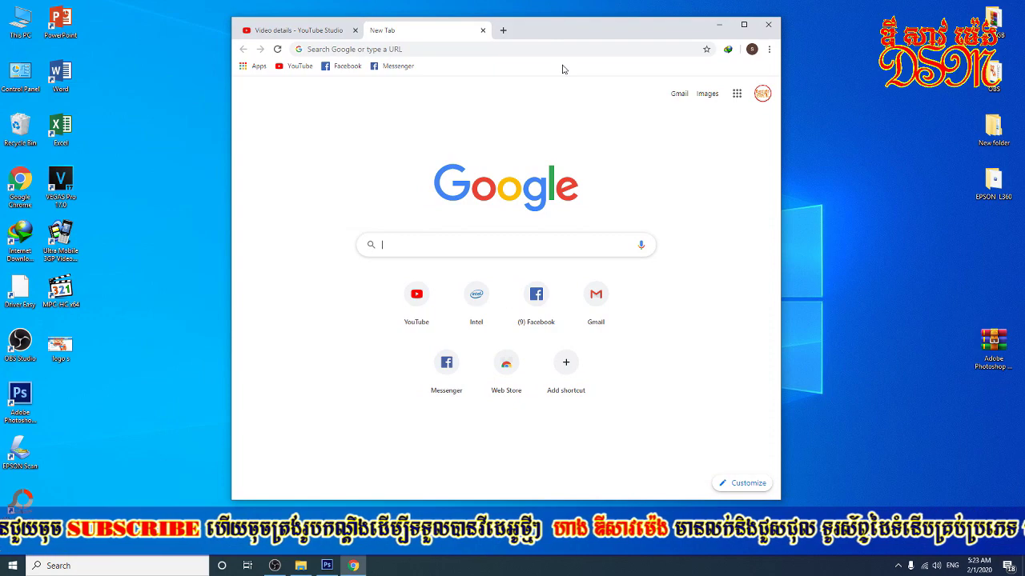
right_click(621, 3)
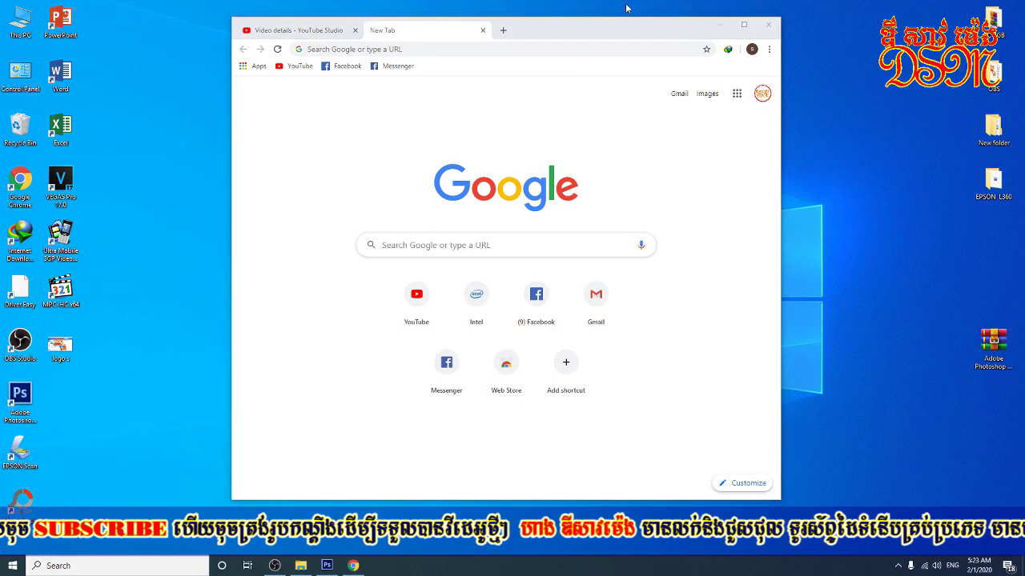
right_click(556, 3)
click(583, 37)
right_click(514, 3)
click(548, 34)
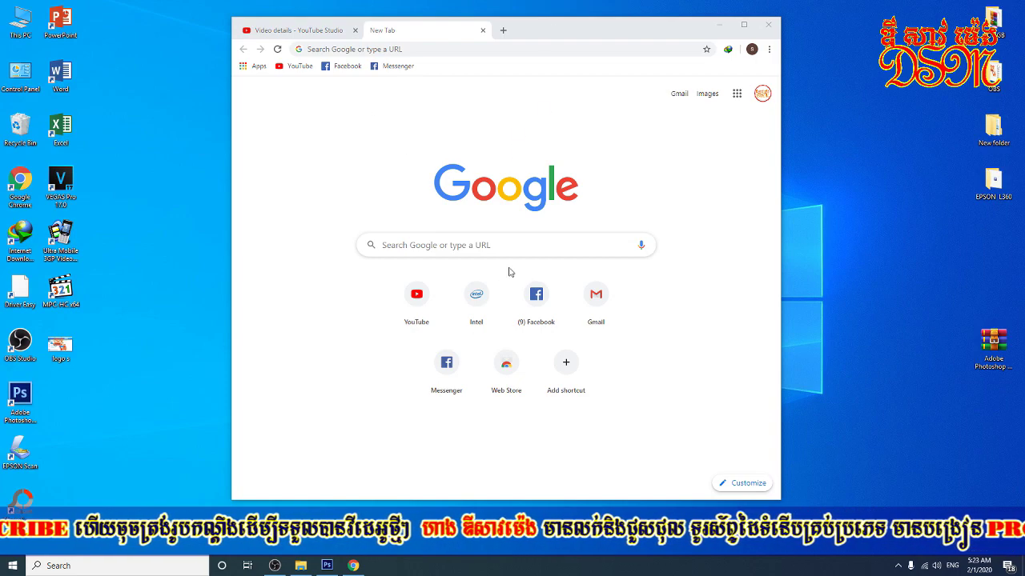
click(280, 572)
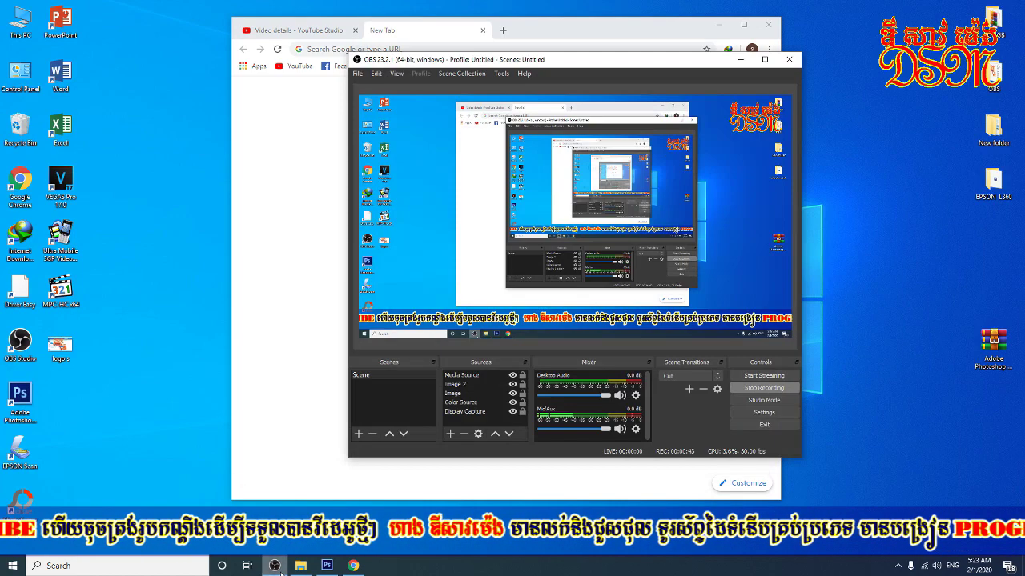
click(280, 572)
click(281, 572)
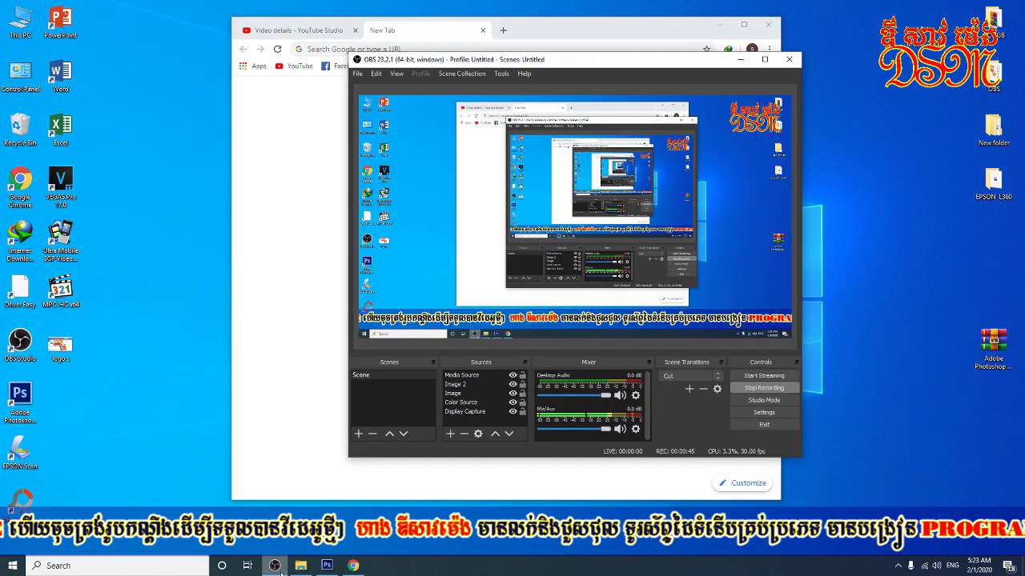
click(280, 573)
Step: Search Google for "double driver" in the open browser tab
click(450, 247)
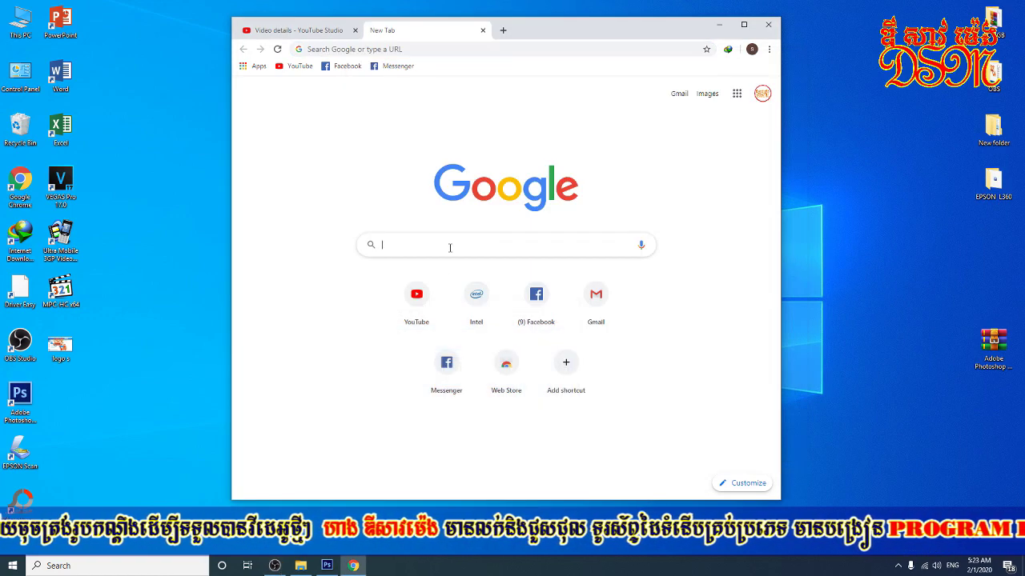
right_click(450, 247)
click(480, 329)
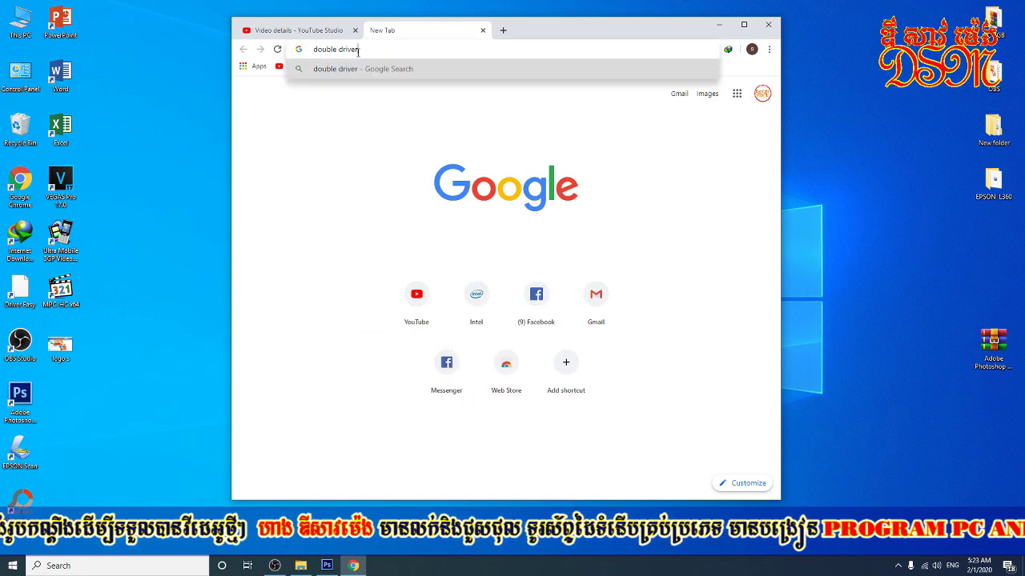
click(383, 49)
key(Return)
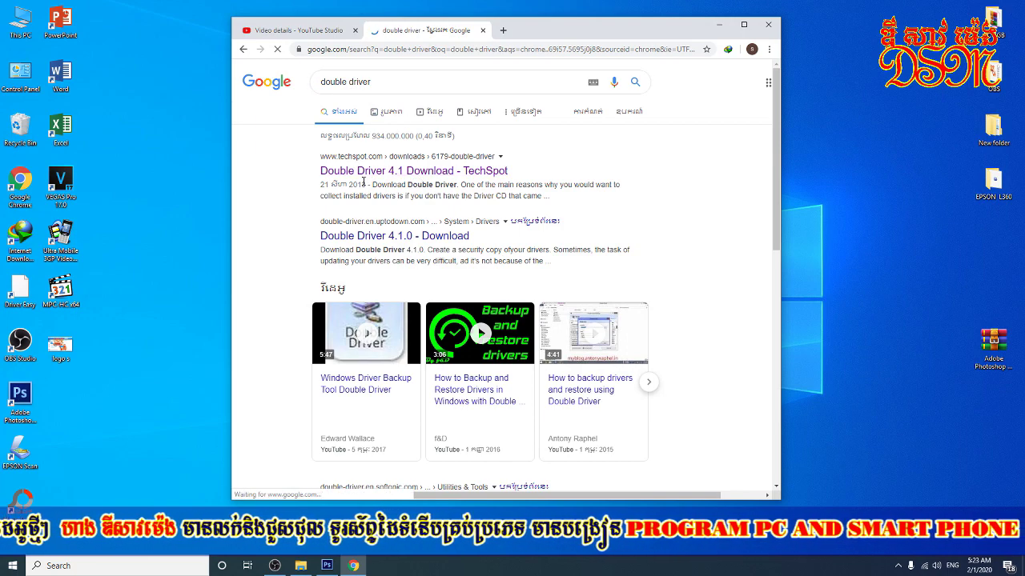
Step: Open the Softpedia result "Download Double Driver 4.1.0" from the search results
scroll(414, 233, down, 3)
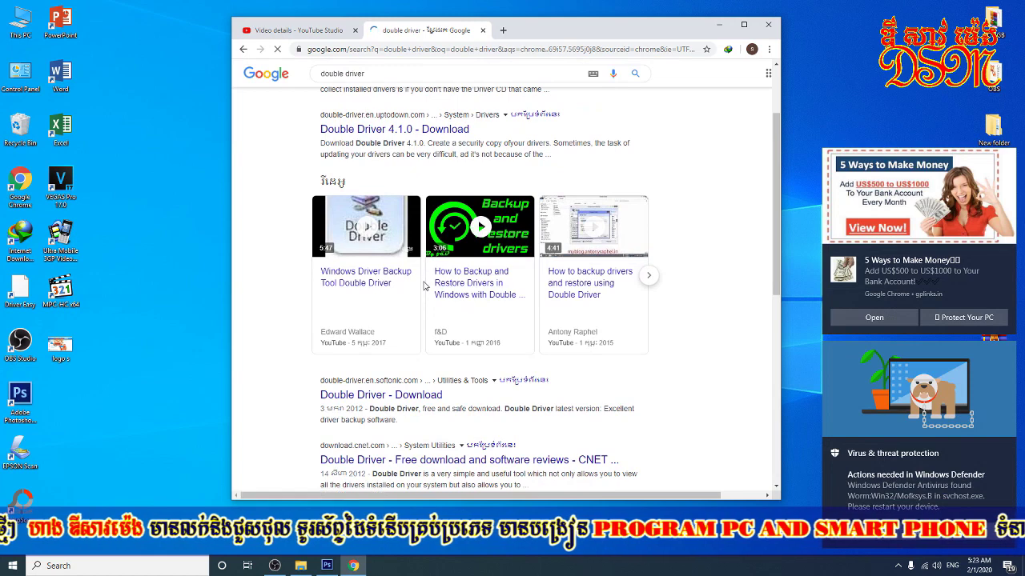
scroll(427, 313, down, 1)
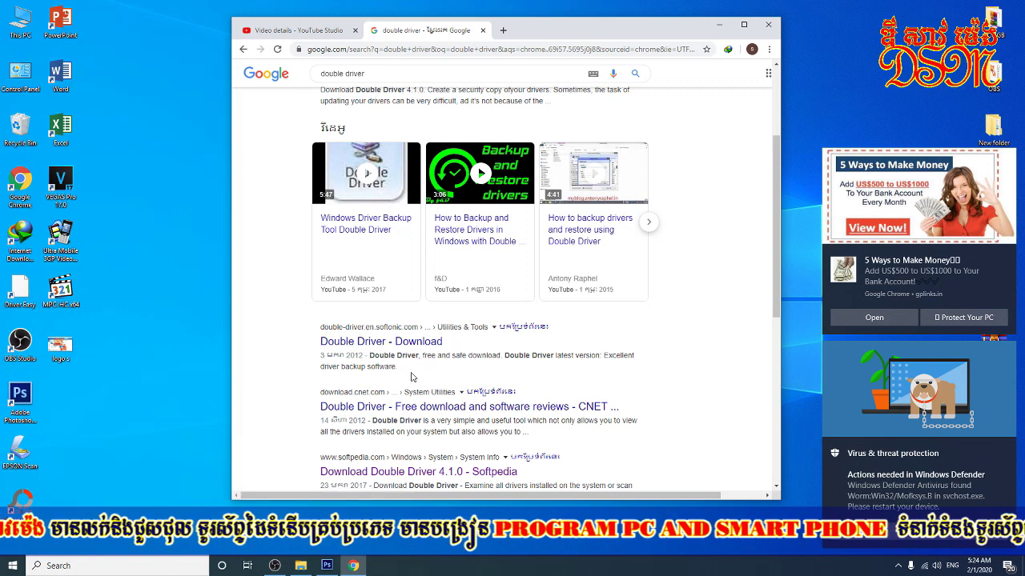
scroll(389, 339, down, 3)
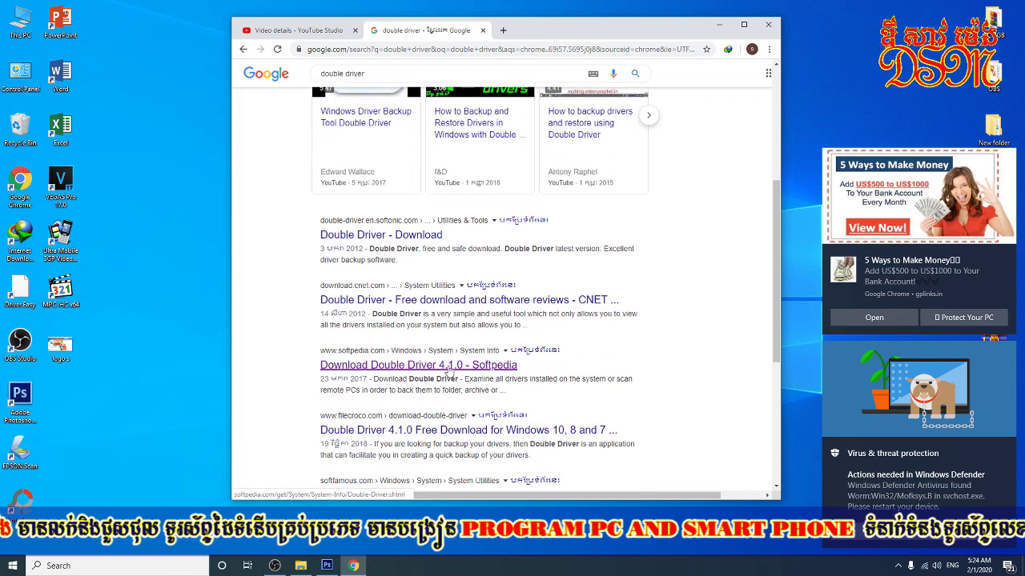
click(407, 367)
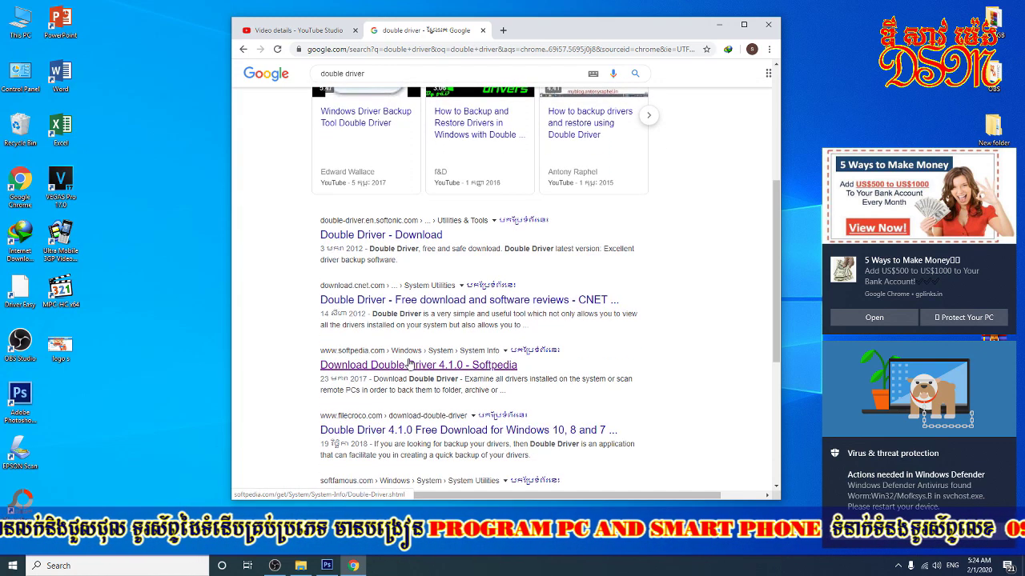
scroll(408, 364, down, 3)
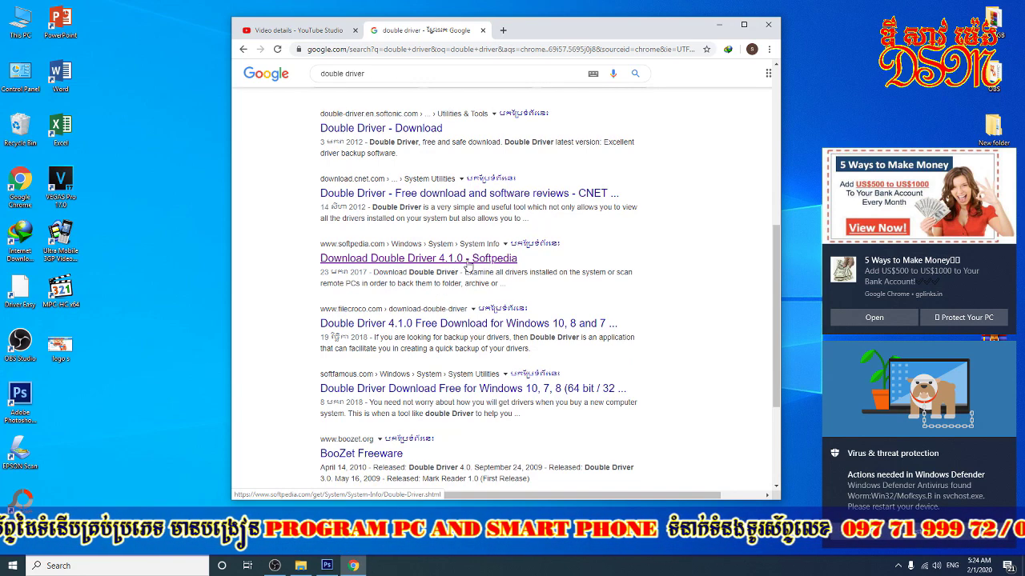
click(428, 264)
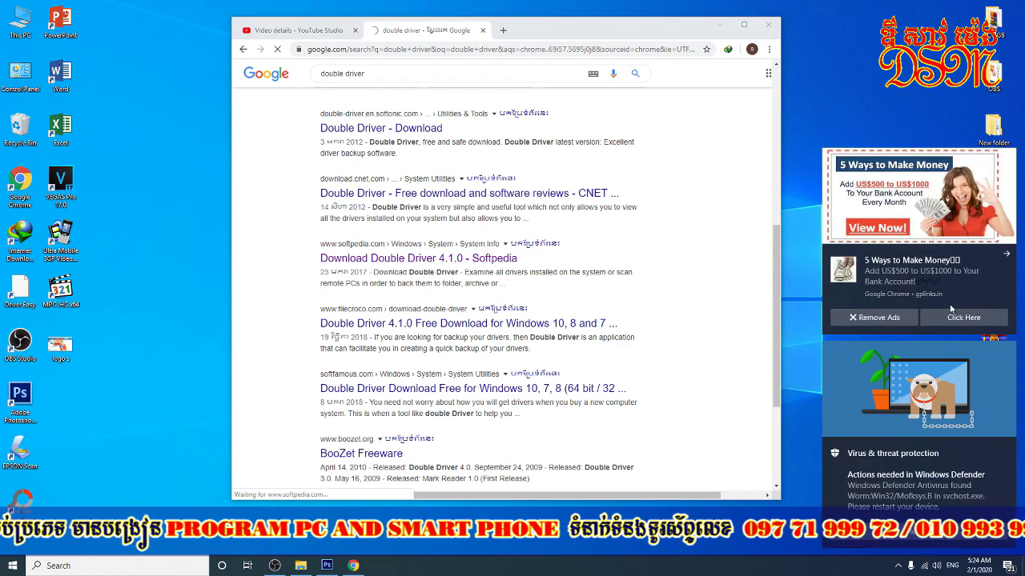
Step: Clear the Windows notifications covering the desktop and refresh the desktop
click(1007, 565)
click(973, 506)
right_click(620, 1)
click(878, 40)
right_click(870, 13)
click(801, 177)
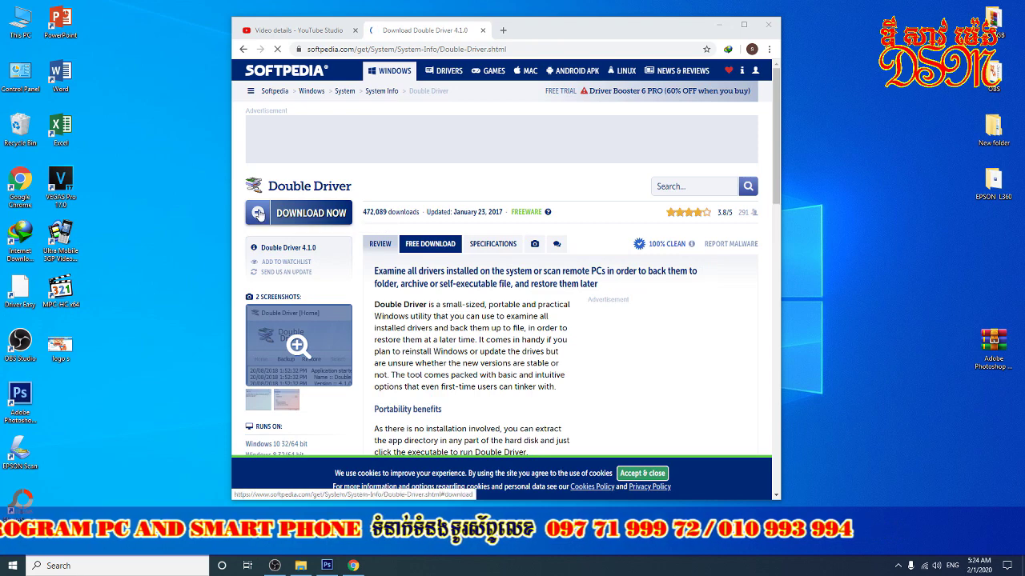
Step: Download double_driver_4.1.0_portable.zip from Softpedia Mirror (US), starting it manually with Internet Download Manager
click(258, 213)
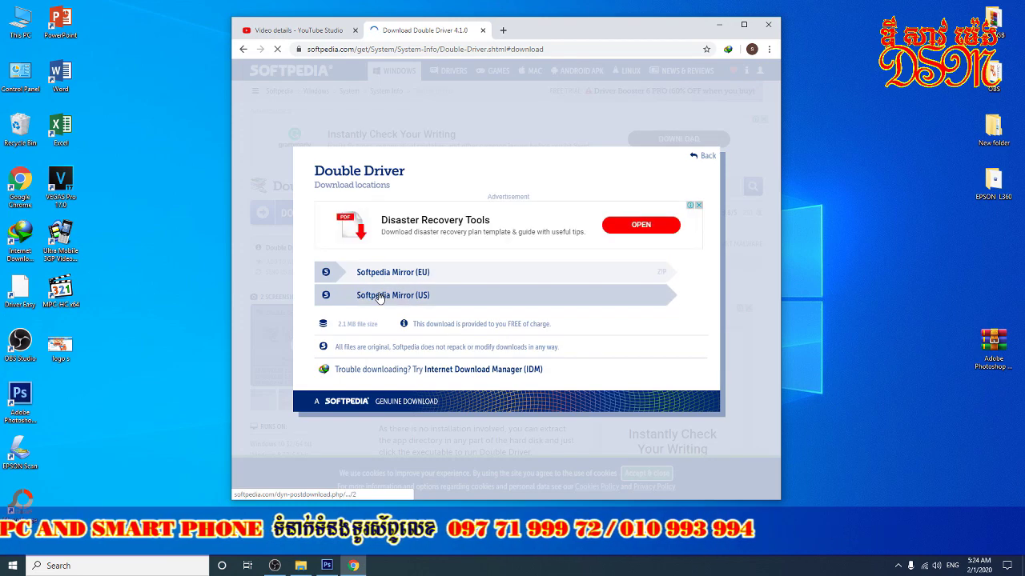
click(424, 297)
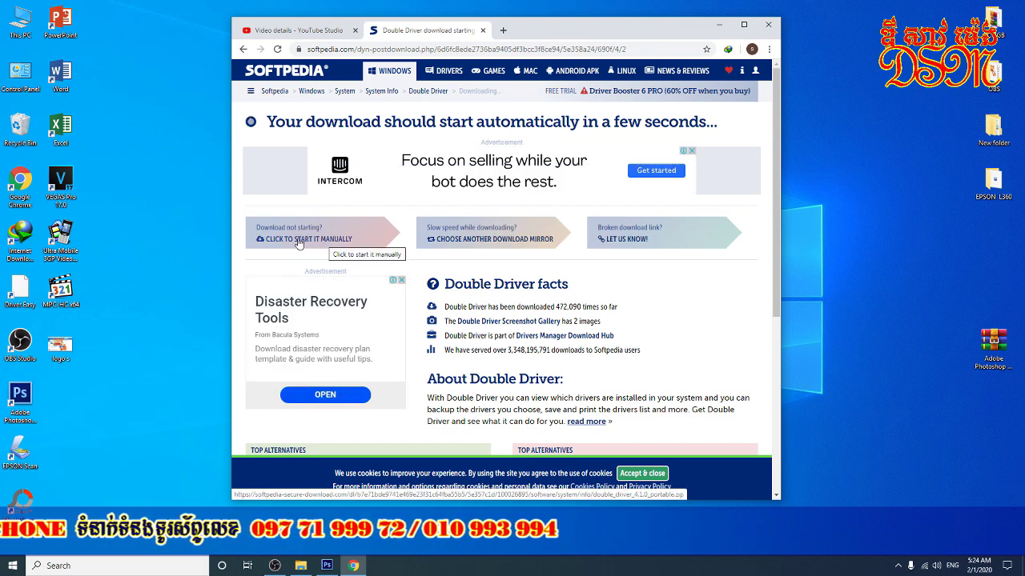
click(284, 240)
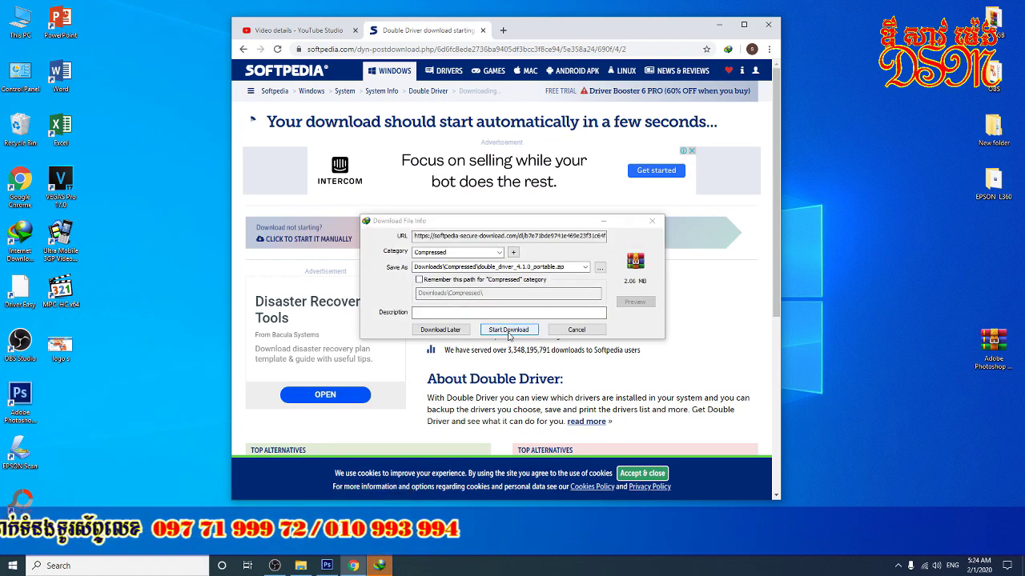
click(508, 330)
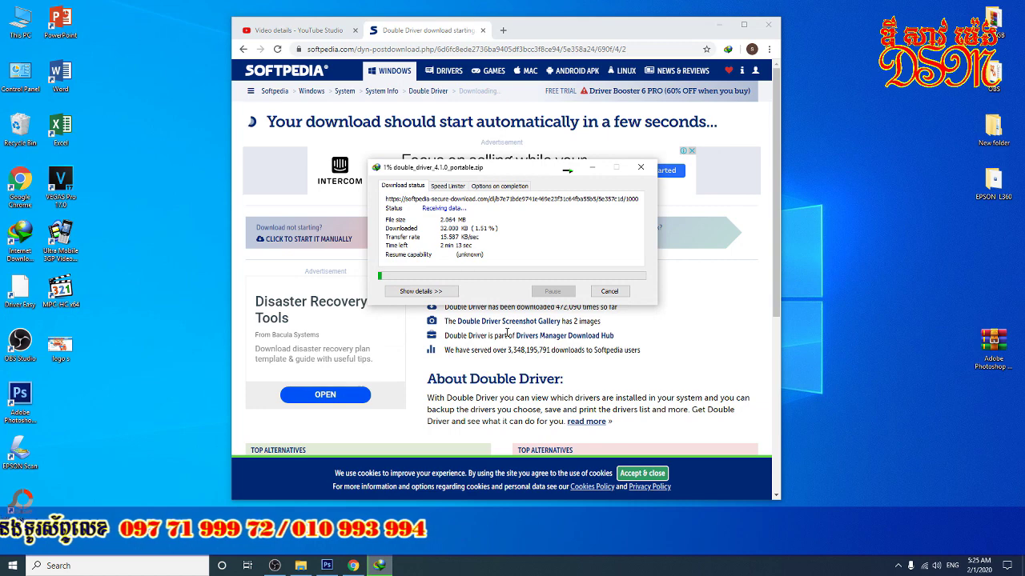
Step: Minimize the browser and move the ultra_mp4 desktop folder and the download progress window out of the way
click(720, 30)
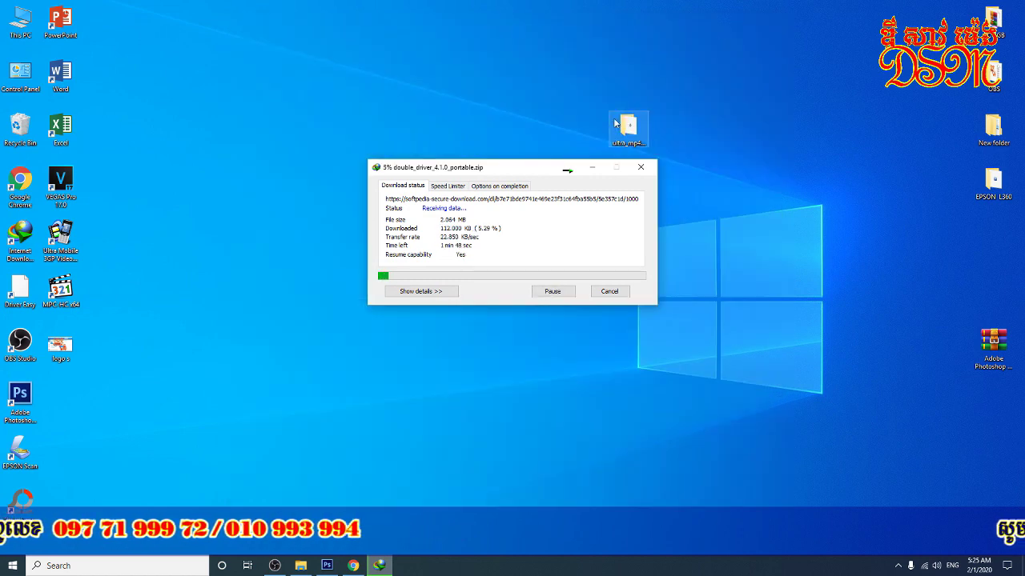
right_click(510, 24)
click(555, 57)
drag(624, 125, 791, 126)
drag(494, 169, 495, 112)
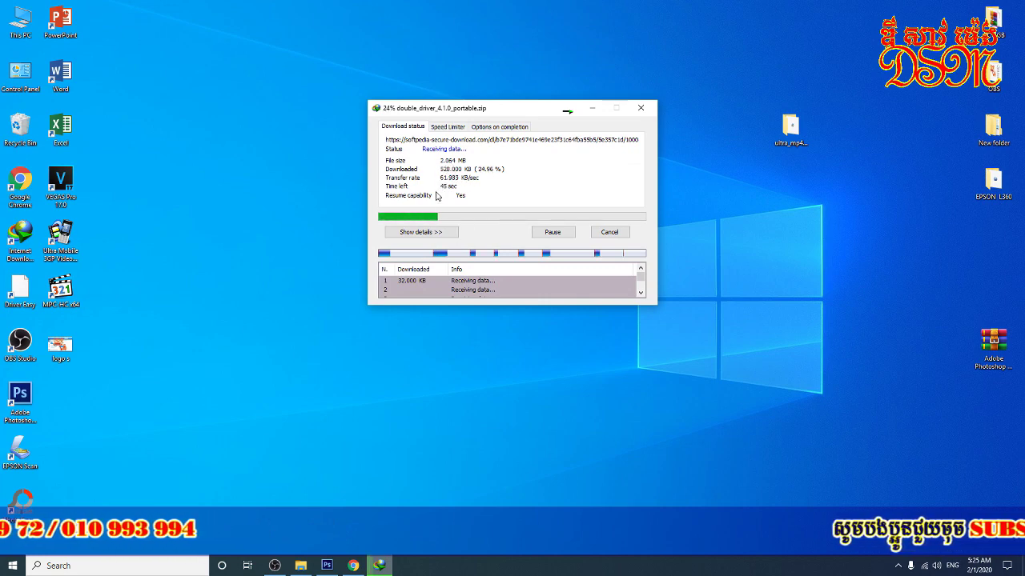
click(328, 567)
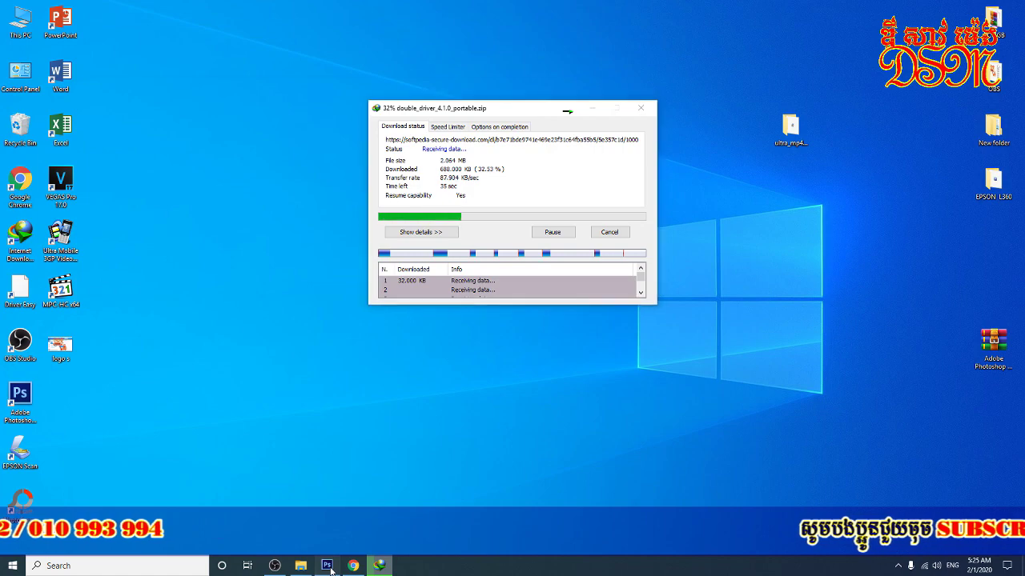
click(329, 567)
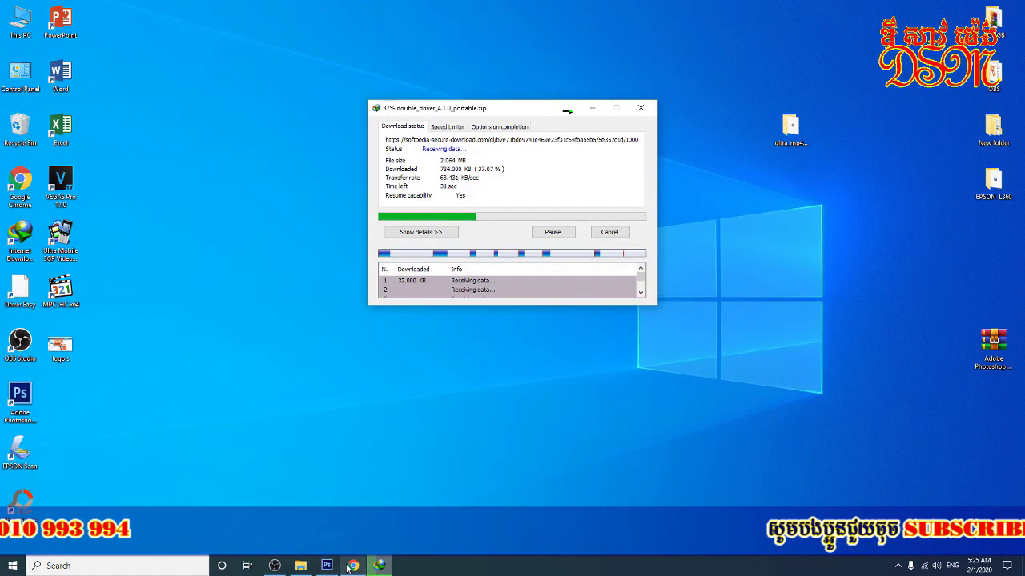
click(275, 567)
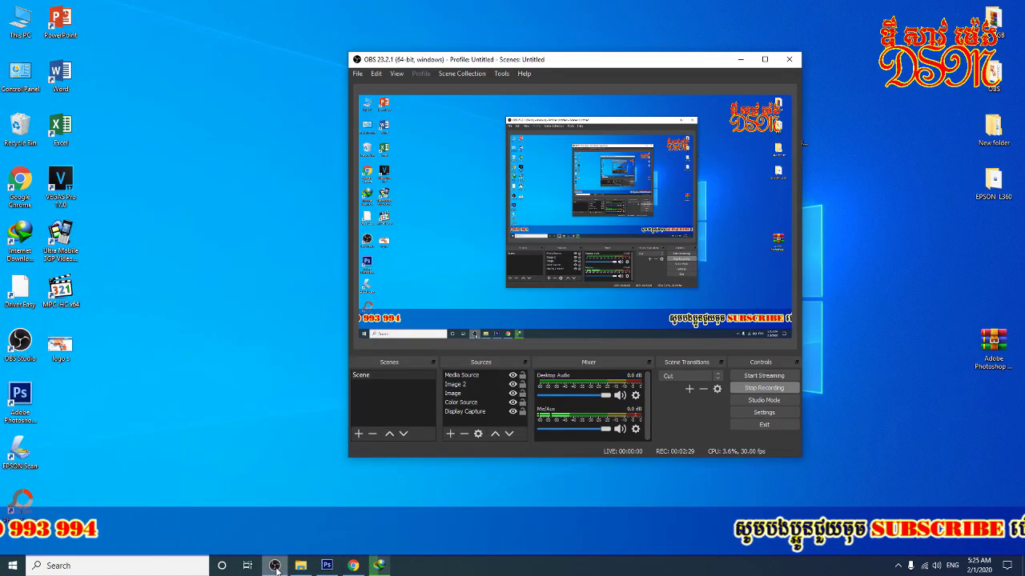
click(275, 567)
drag(502, 112, 590, 72)
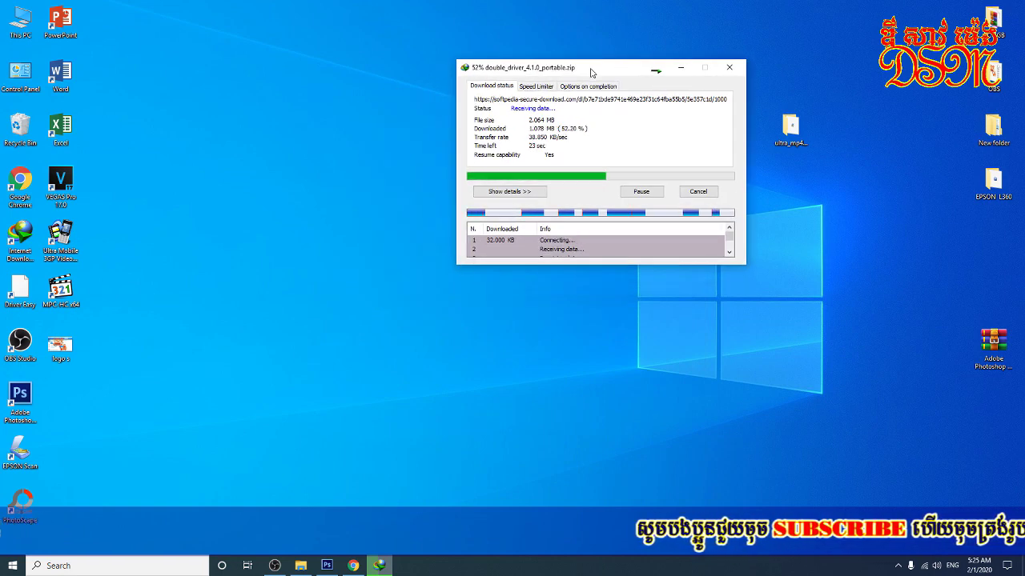
click(553, 4)
right_click(553, 4)
click(584, 35)
right_click(562, 16)
click(594, 48)
right_click(562, 10)
click(592, 36)
right_click(562, 8)
click(611, 35)
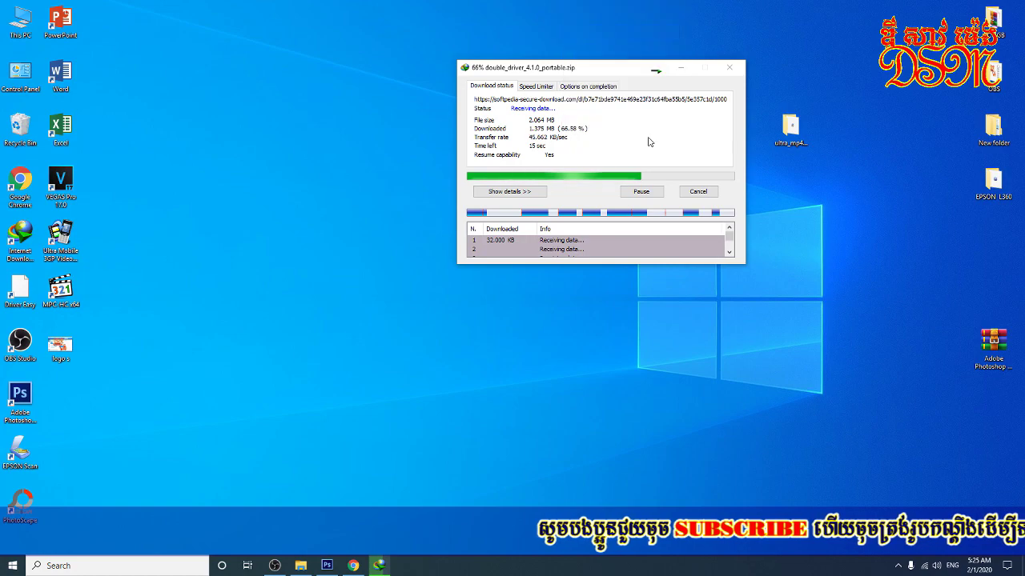
right_click(599, 11)
click(642, 44)
right_click(572, 8)
click(605, 40)
right_click(565, 5)
click(597, 31)
right_click(526, 4)
click(556, 35)
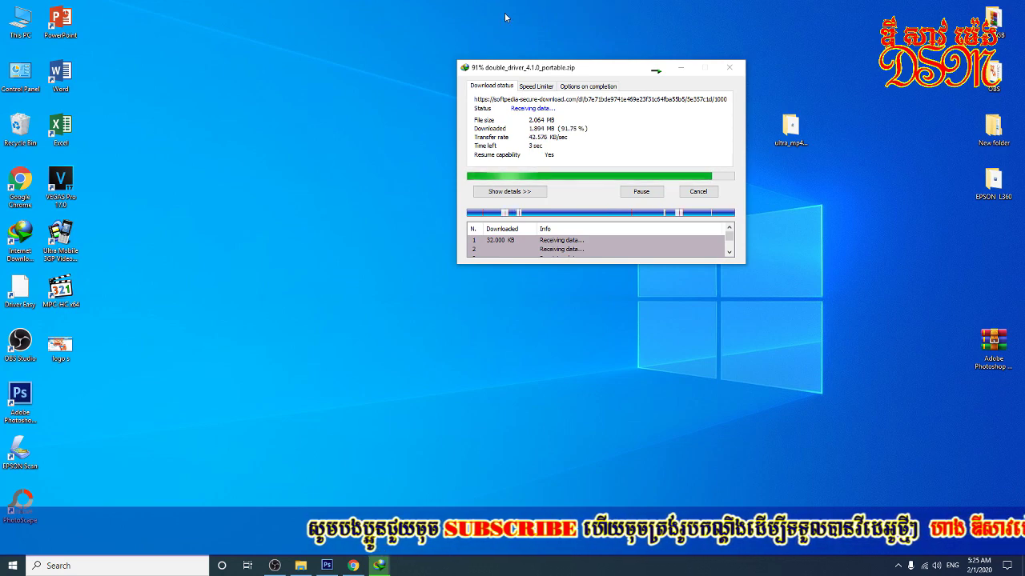
right_click(250, 11)
click(264, 40)
right_click(196, 1)
click(252, 40)
Step: Empty the Recycle Bin, permanently deleting its items
right_click(6, 116)
click(44, 145)
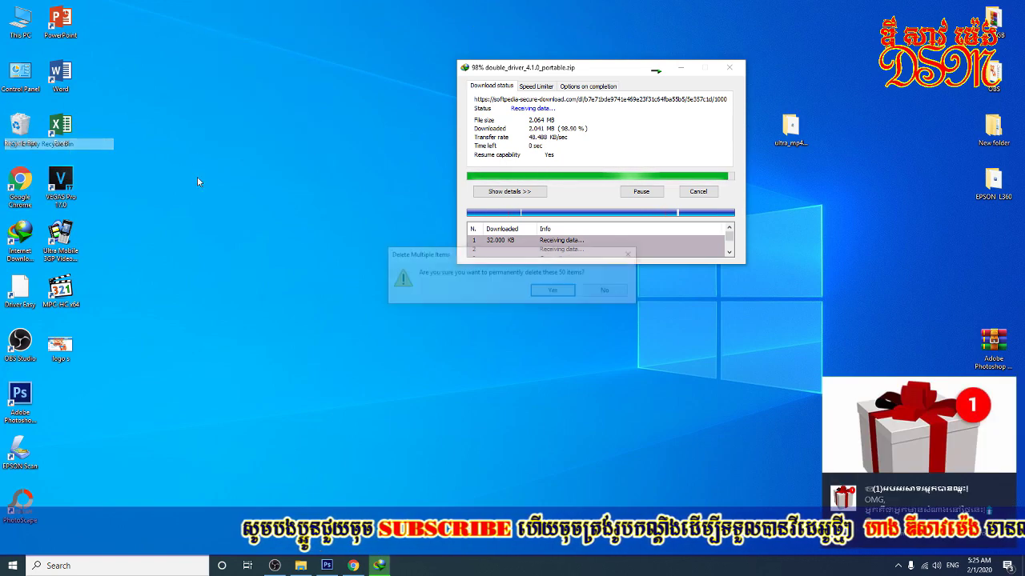
click(554, 291)
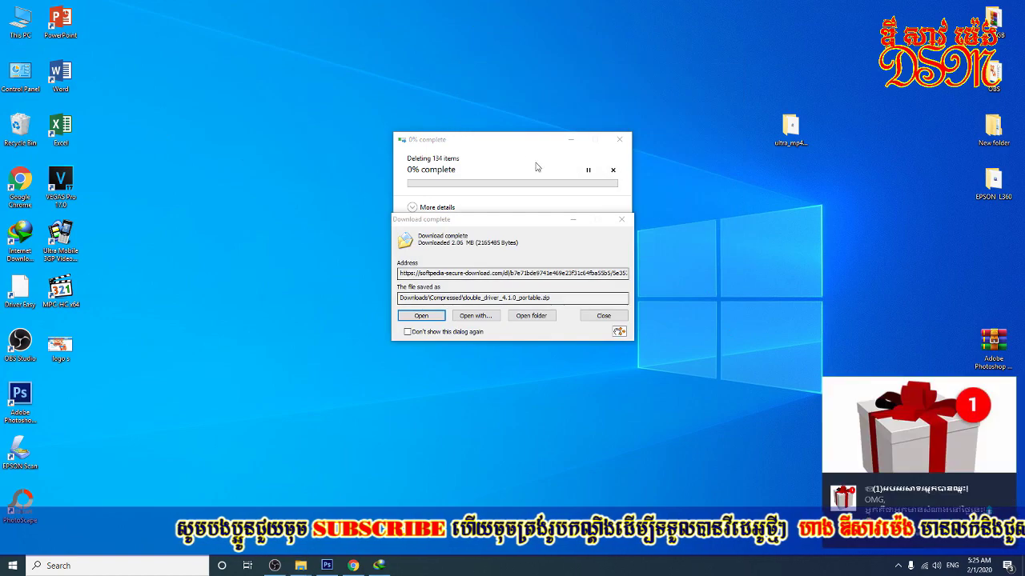
Step: Open the downloaded double_driver_4.1.0_portable.zip archive and select its Double Driver folder
drag(498, 222, 519, 81)
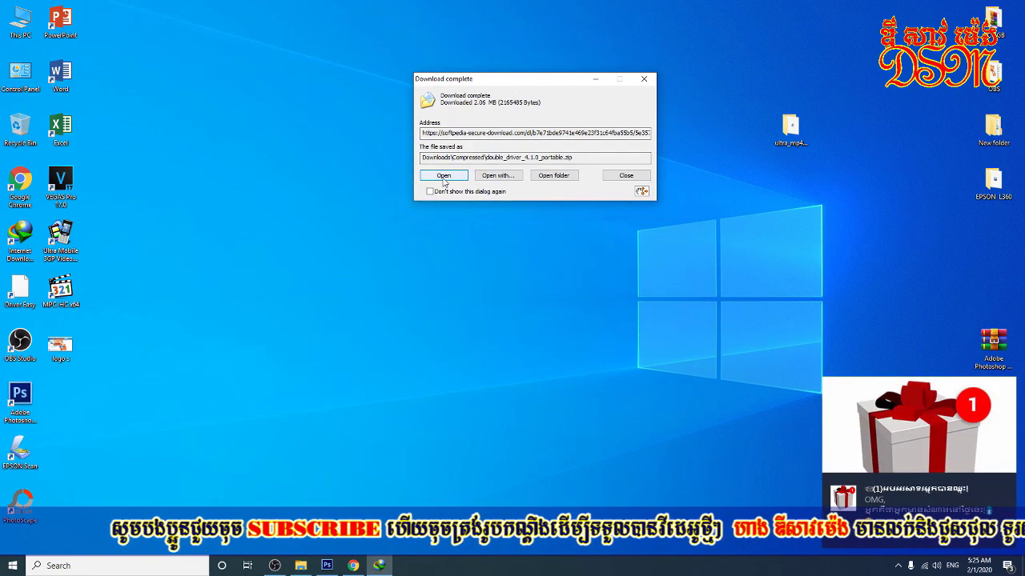
click(444, 175)
click(255, 303)
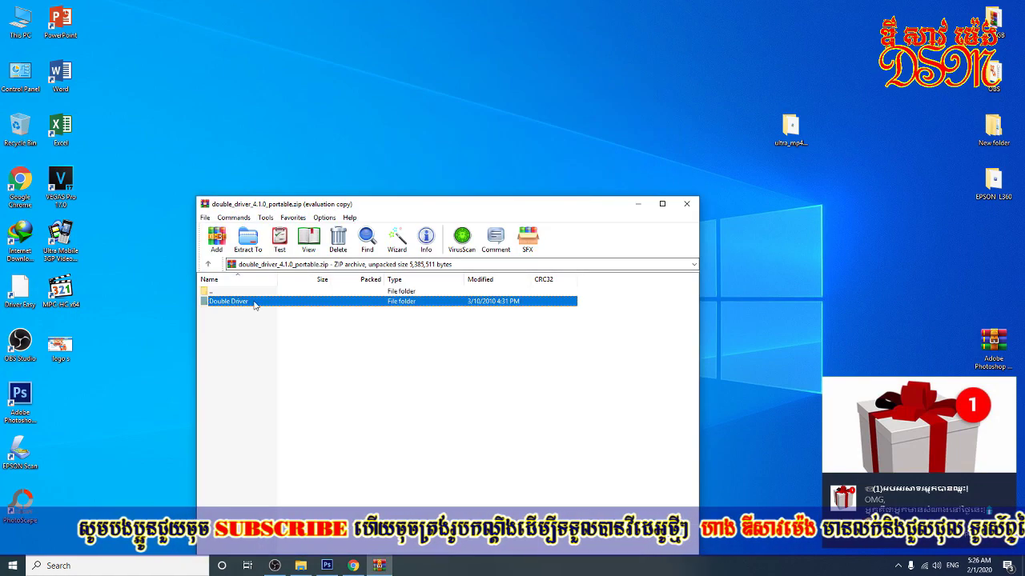
Step: Extract the Double Driver folder to the Desktop, close the archive, and move the extracted folder to an empty area of the desktop
click(247, 236)
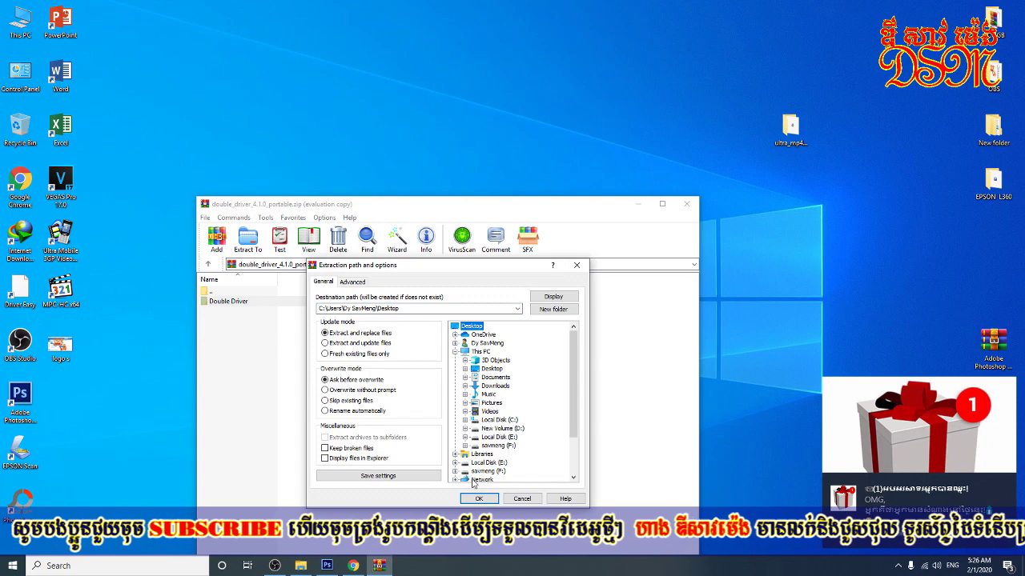
click(478, 499)
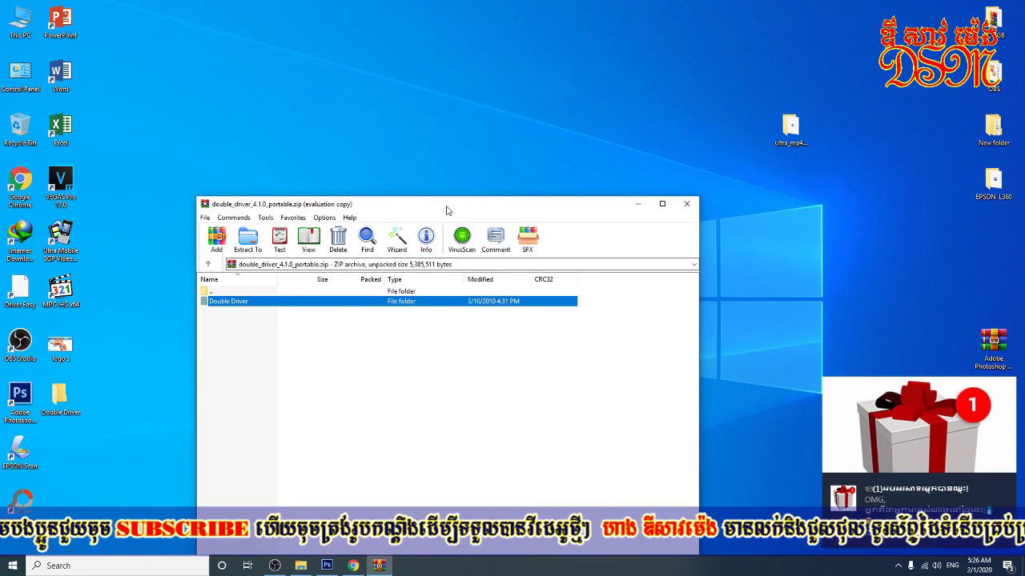
click(715, 135)
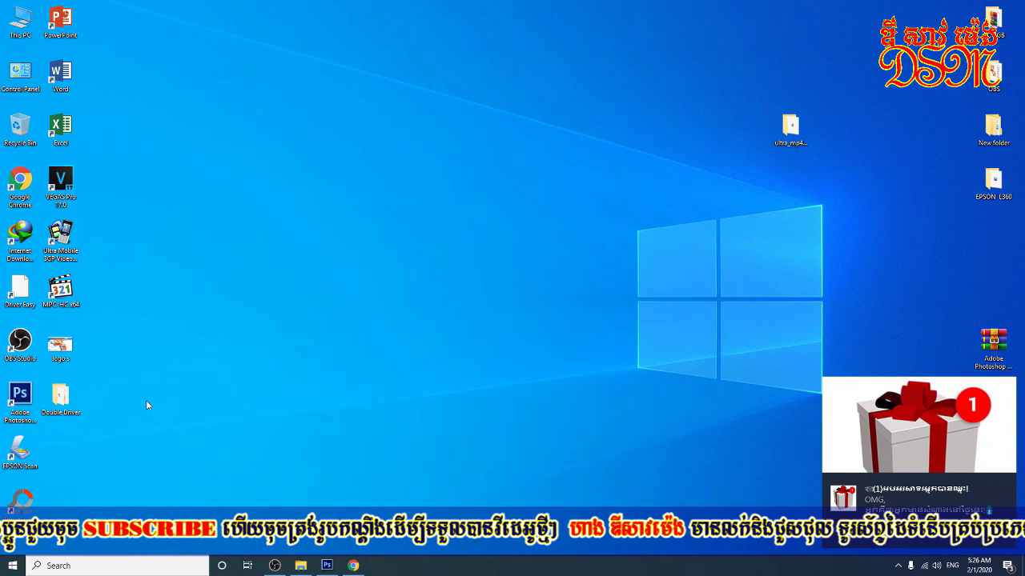
drag(72, 405, 509, 179)
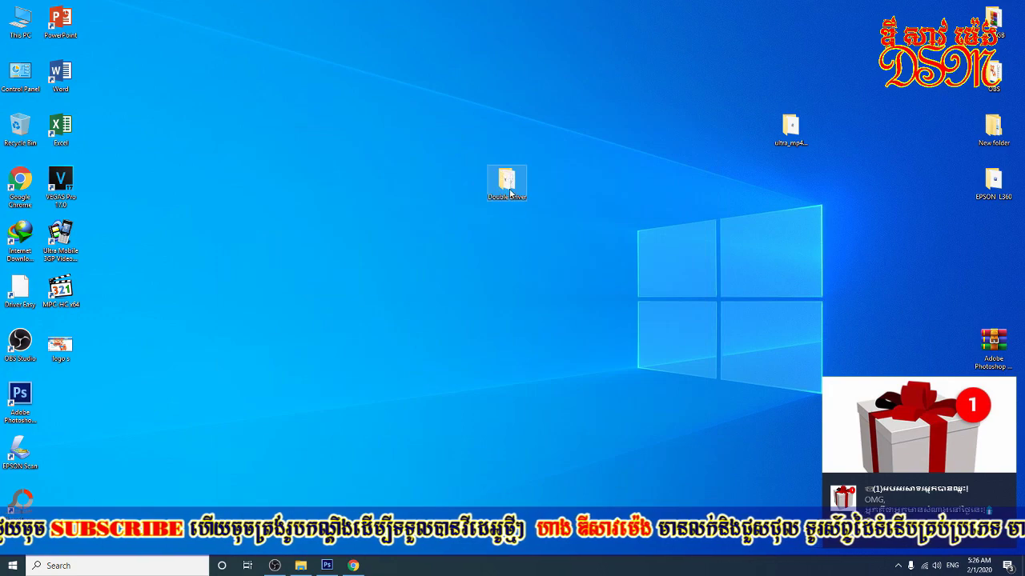
Step: Launch the dd application from the extracted Double Driver folder, minimize the folder window, and move the program window higher on the desktop
double_click(507, 179)
click(328, 162)
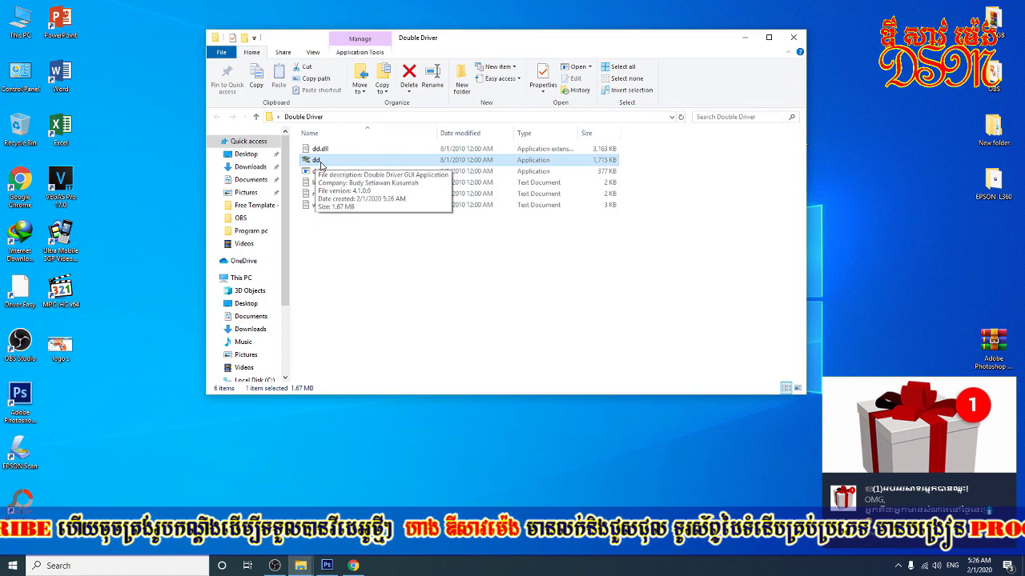
double_click(320, 163)
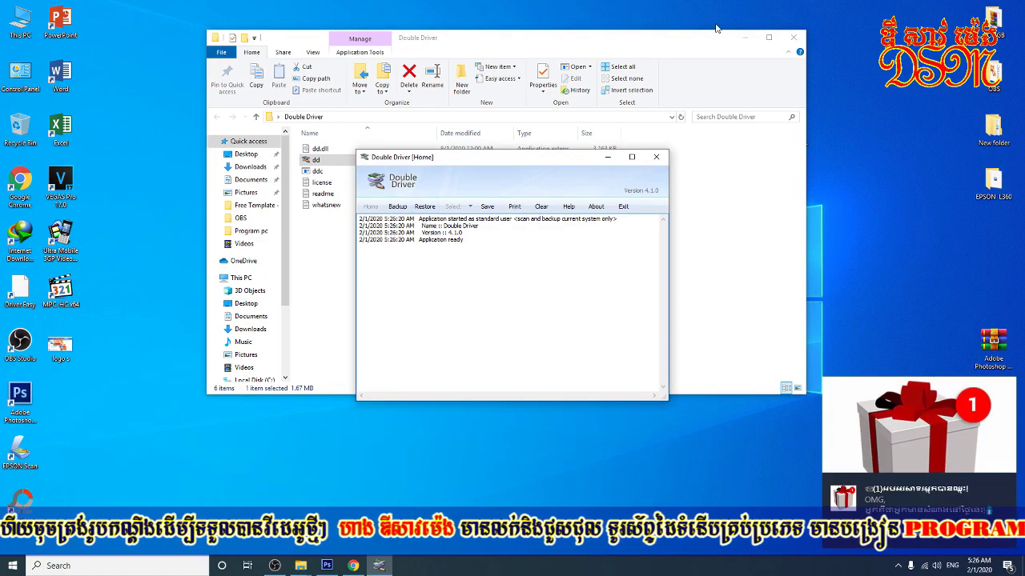
click(746, 37)
drag(502, 158, 507, 59)
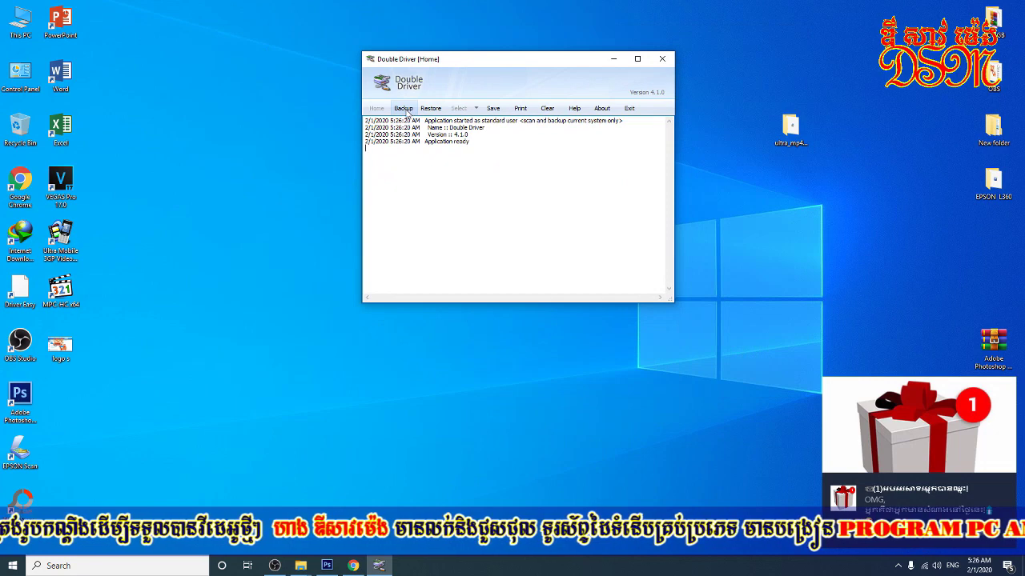
Step: Scan the current system for drivers to back up and select all of the drivers found
click(403, 109)
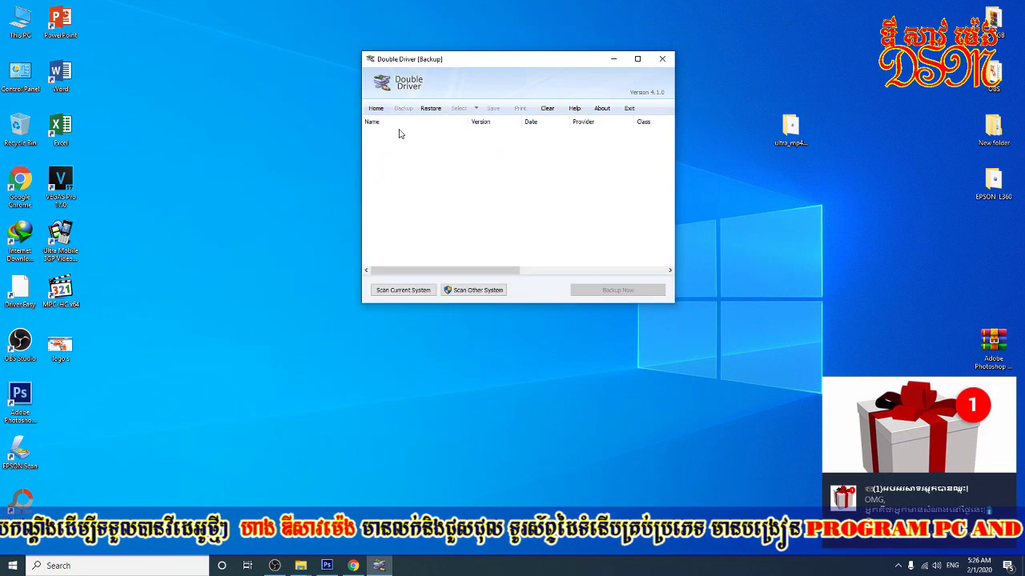
click(403, 290)
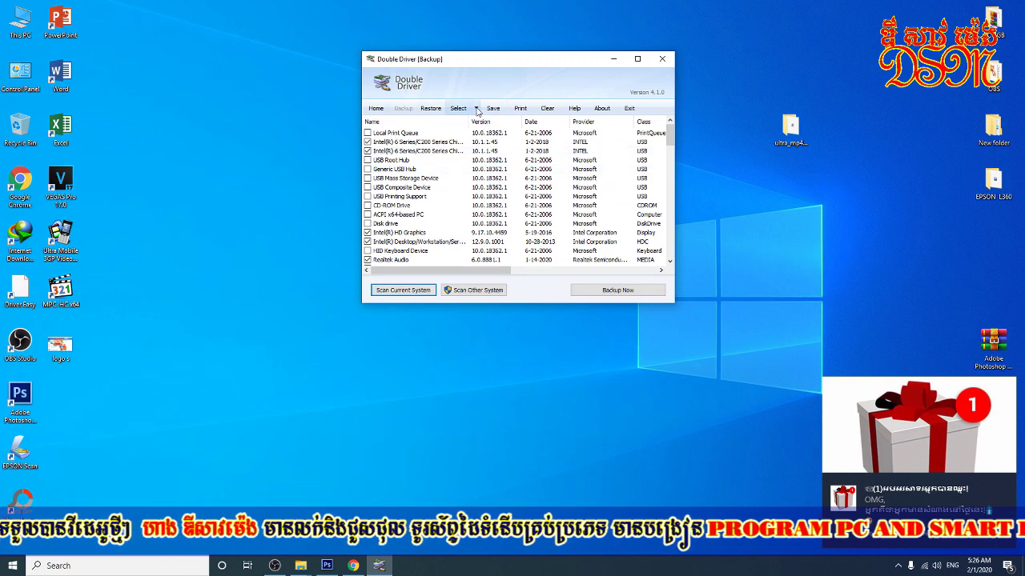
click(477, 109)
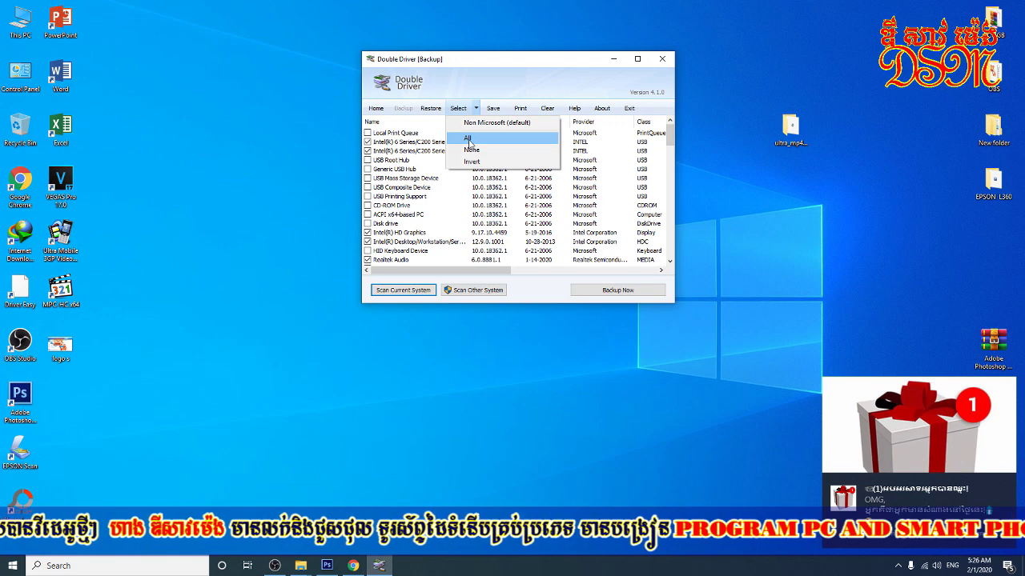
click(468, 140)
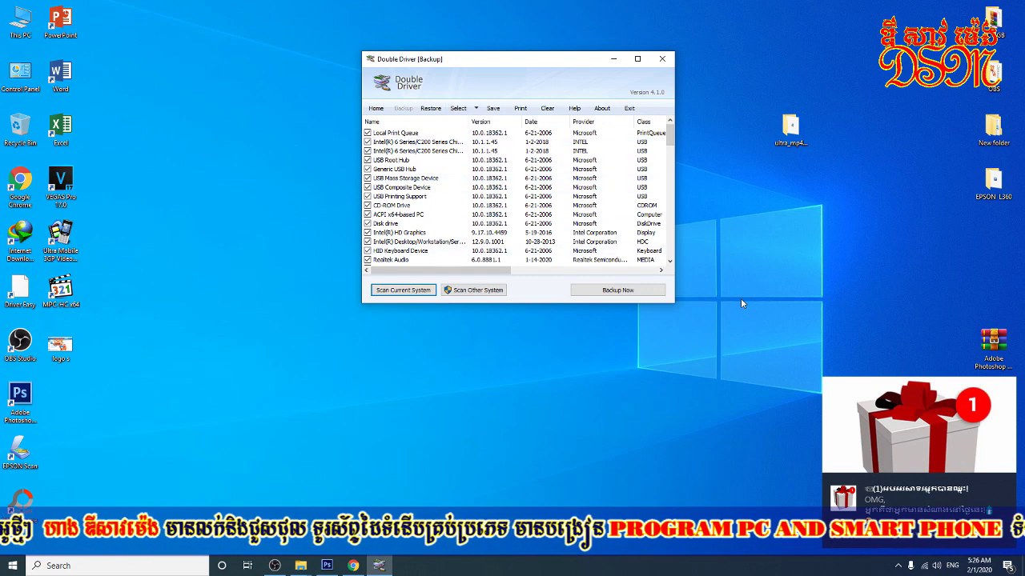
Step: Back up the selected drivers as a structured folder into a new Desktop folder named after the PC's owner
click(609, 293)
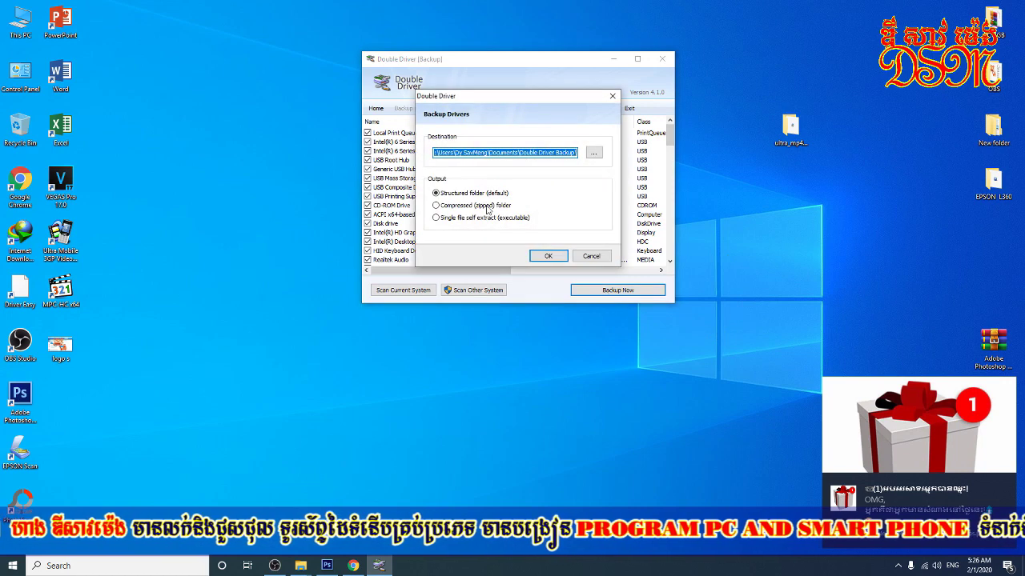
click(595, 153)
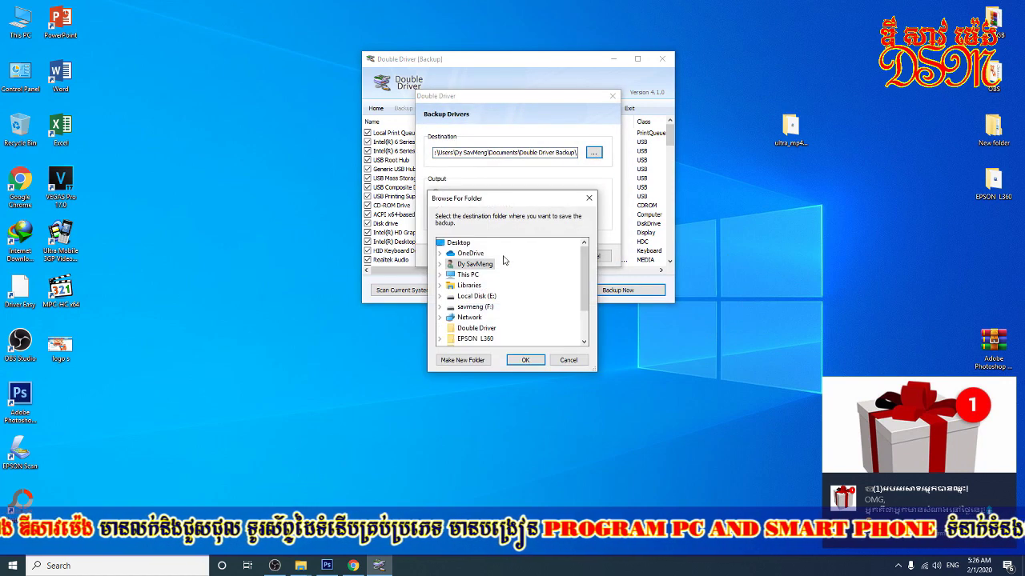
click(475, 244)
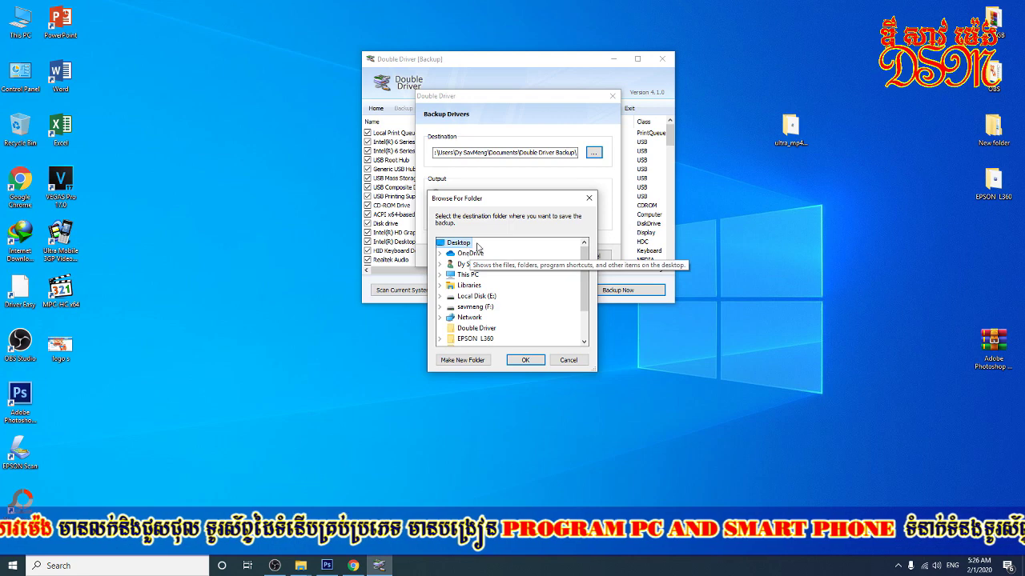
click(466, 362)
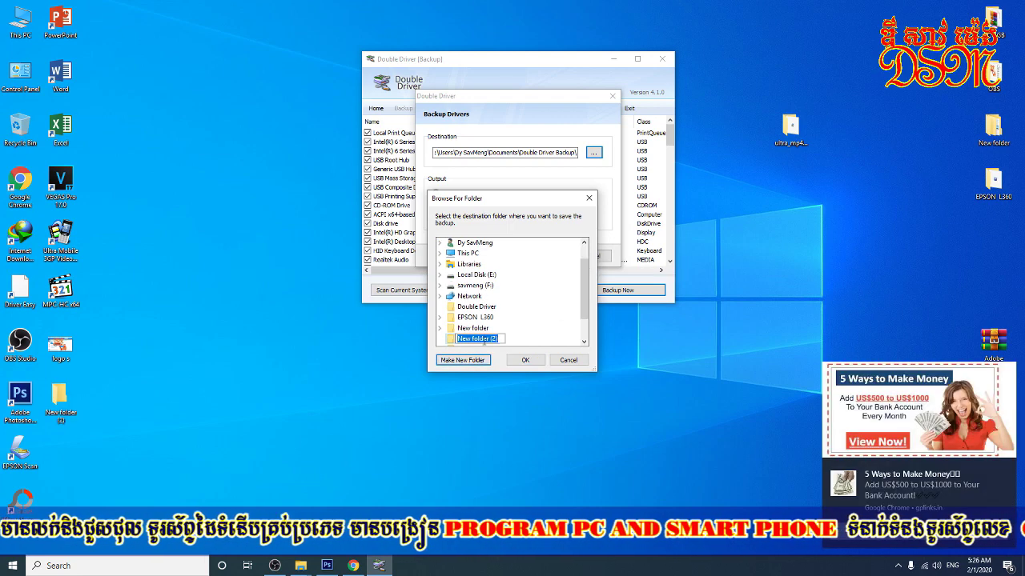
text(dysavmeng pc)
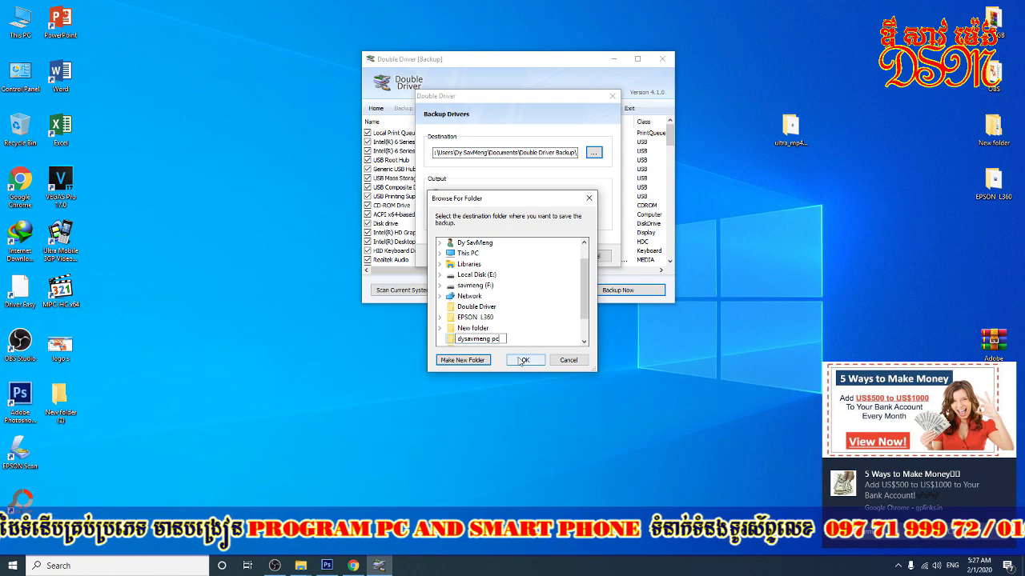
key(Return)
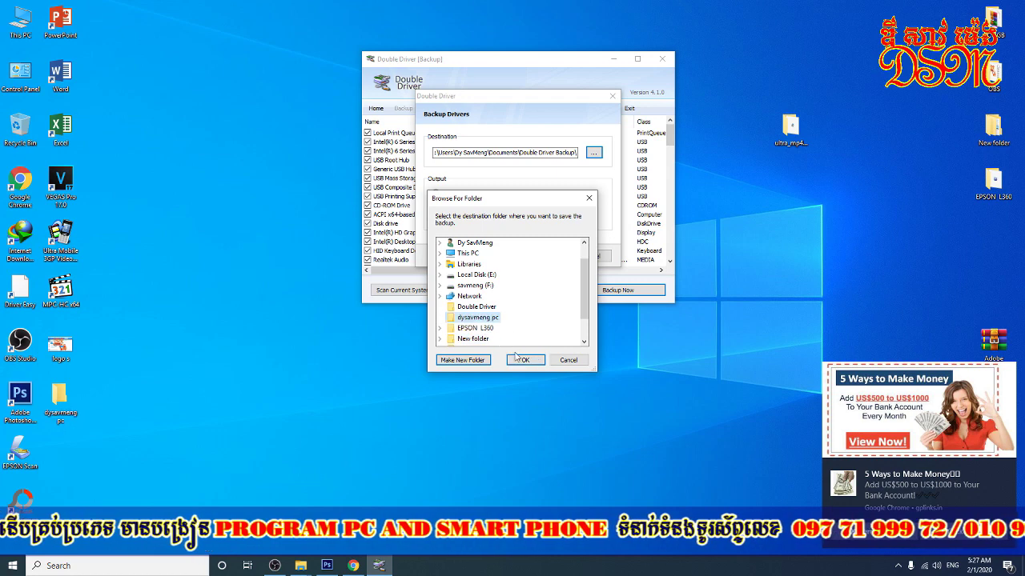
click(525, 360)
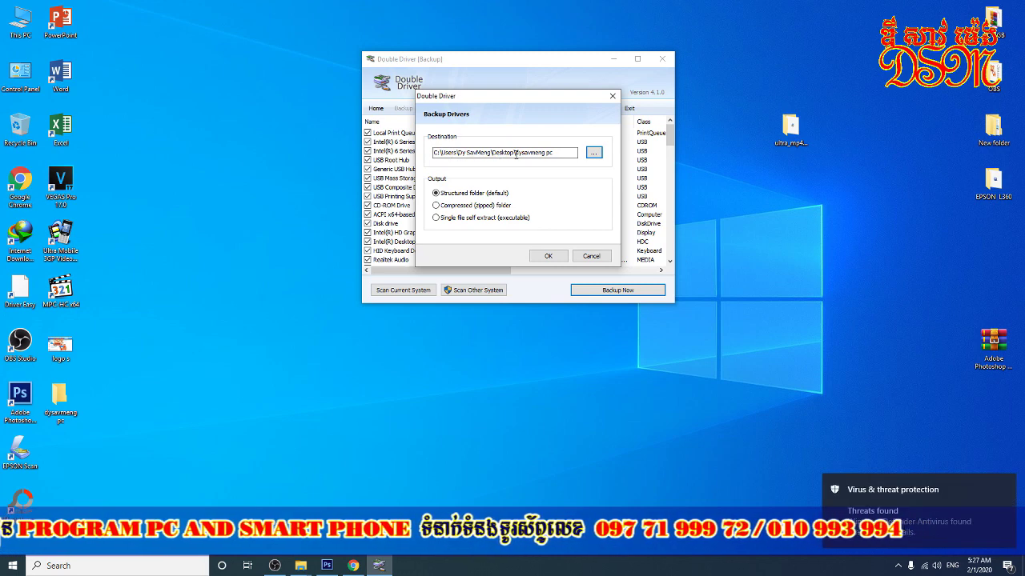
click(548, 256)
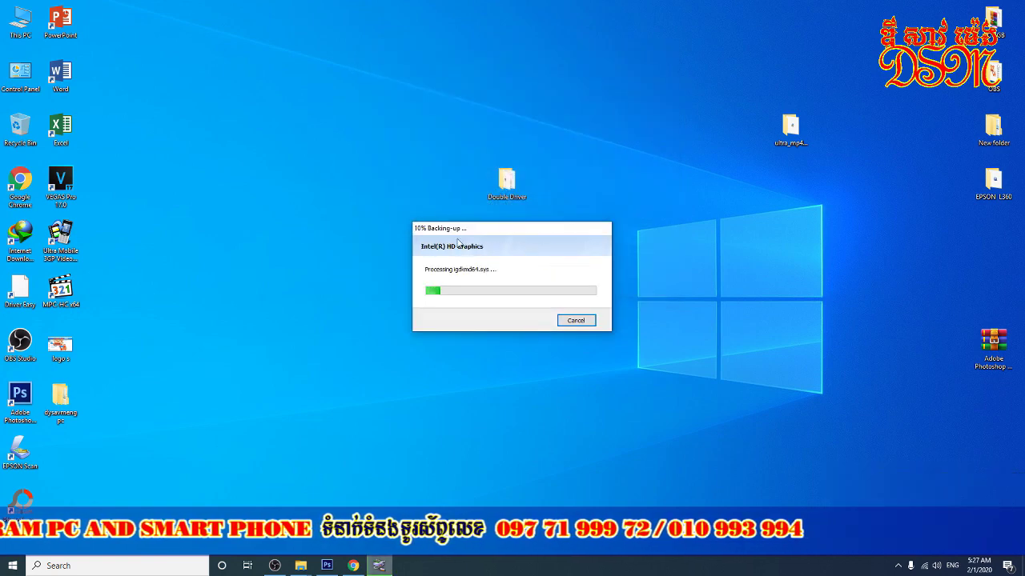
drag(463, 230, 484, 163)
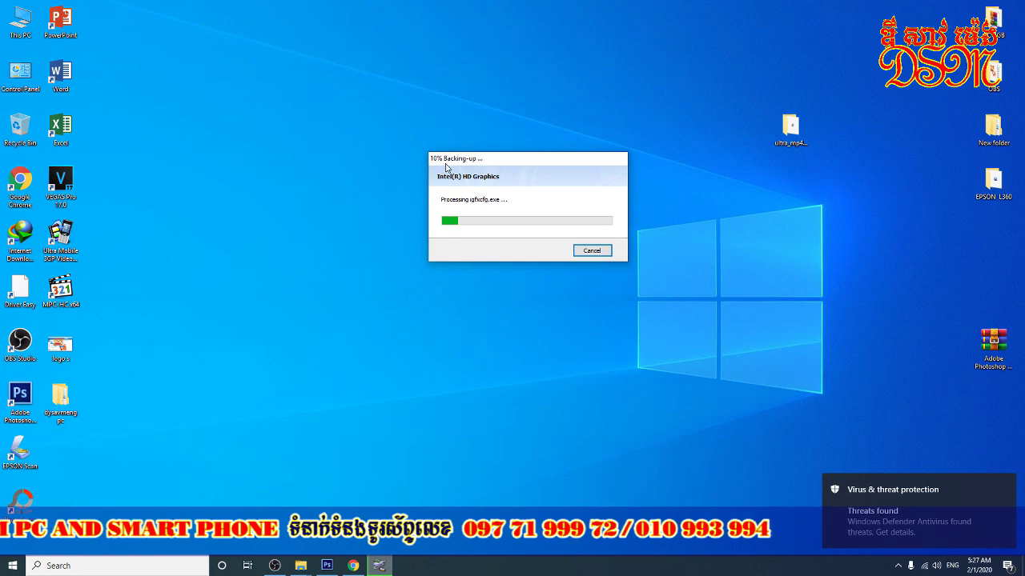
right_click(530, 104)
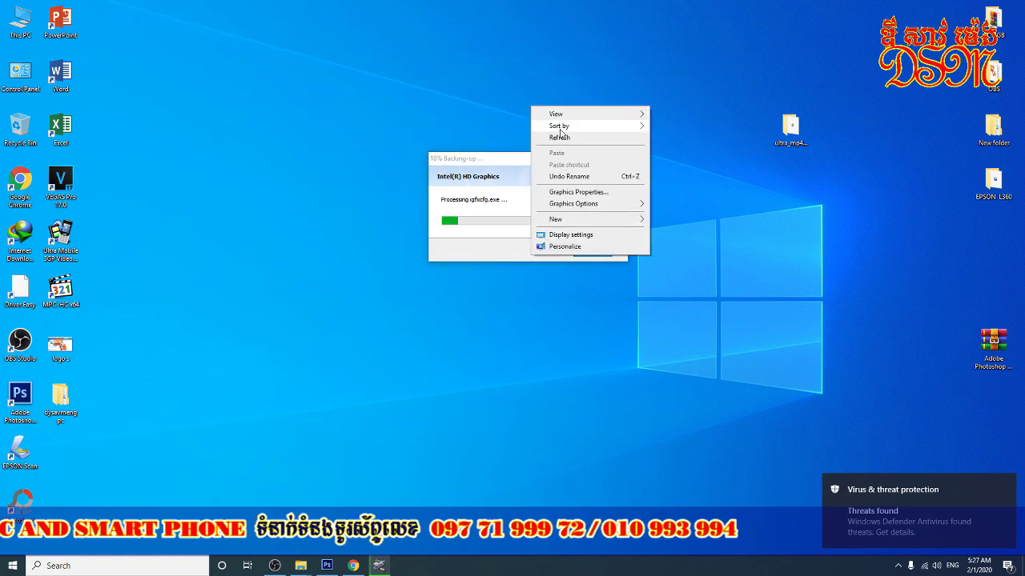
click(561, 138)
right_click(497, 95)
click(555, 126)
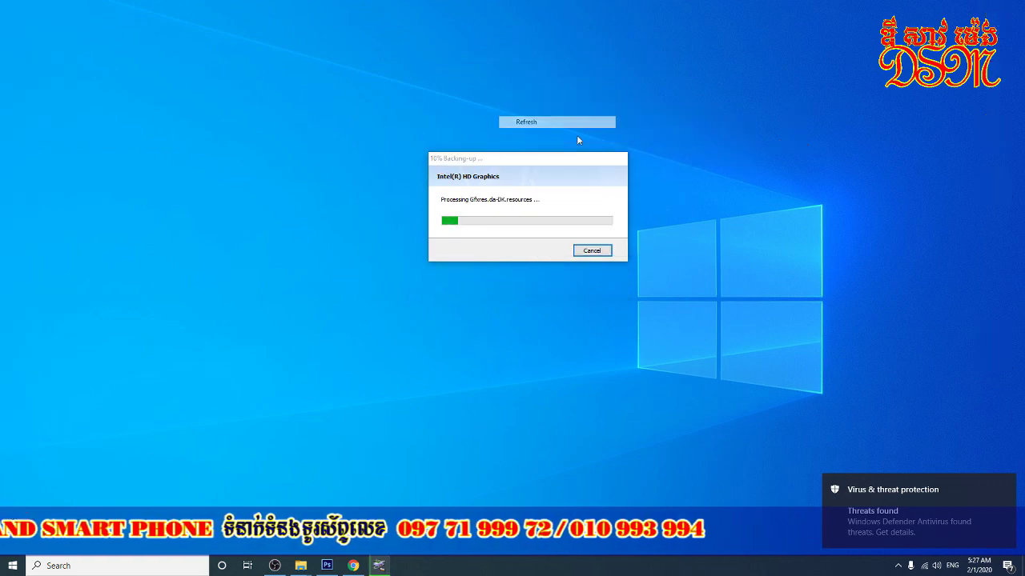
right_click(621, 73)
click(681, 103)
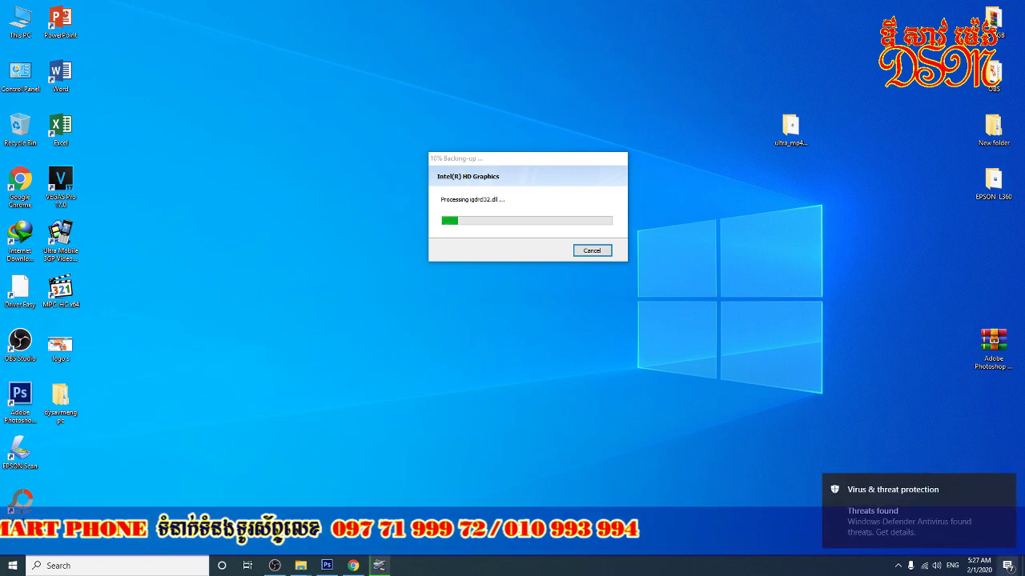
Step: Clear all Windows notifications while the driver backup runs
click(1008, 566)
click(991, 507)
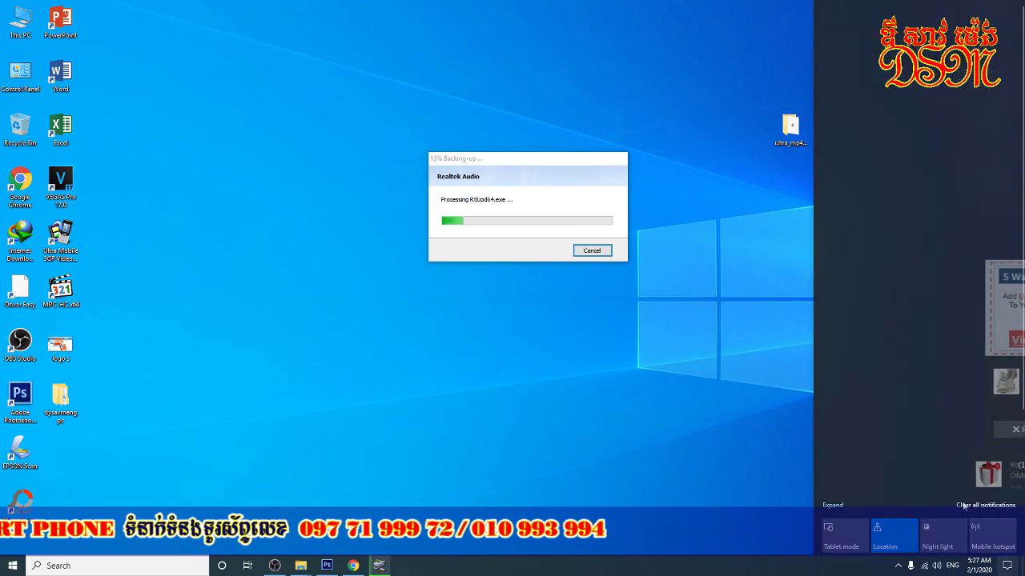
click(725, 432)
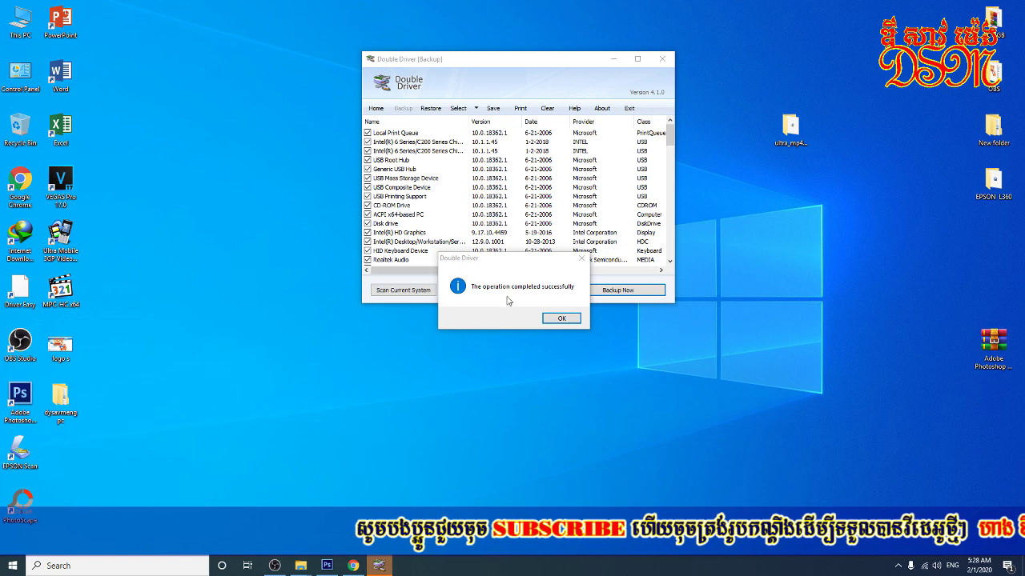
Step: Dismiss the backup message and examine the driver category folders in the new backup folder, including Net, and close the folder window
click(562, 320)
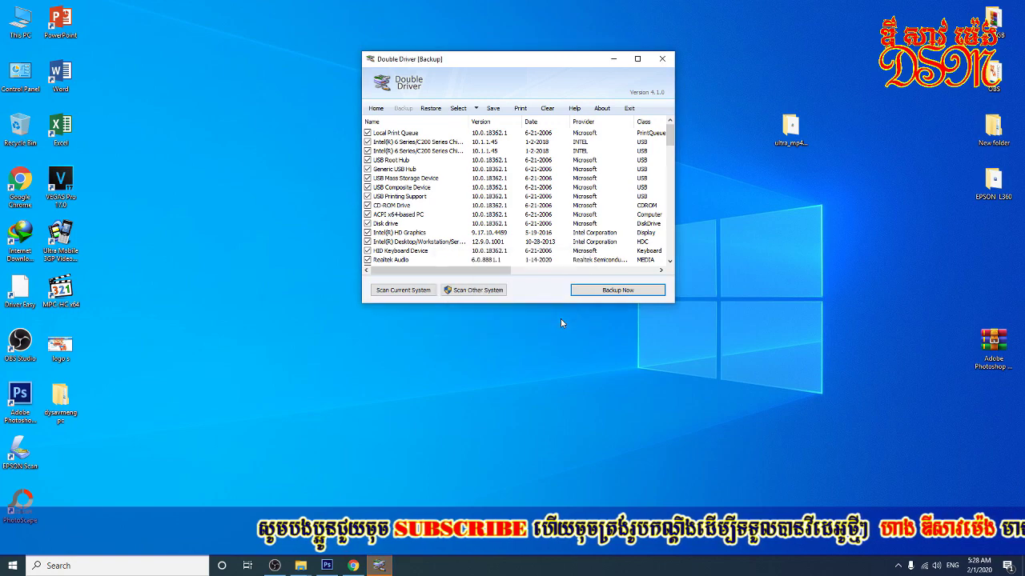
double_click(60, 396)
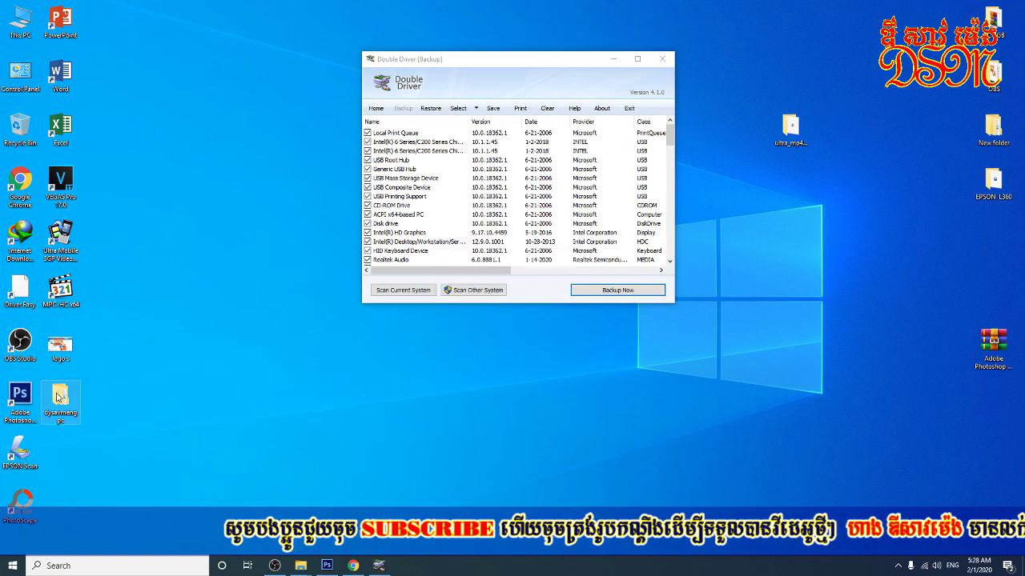
double_click(343, 165)
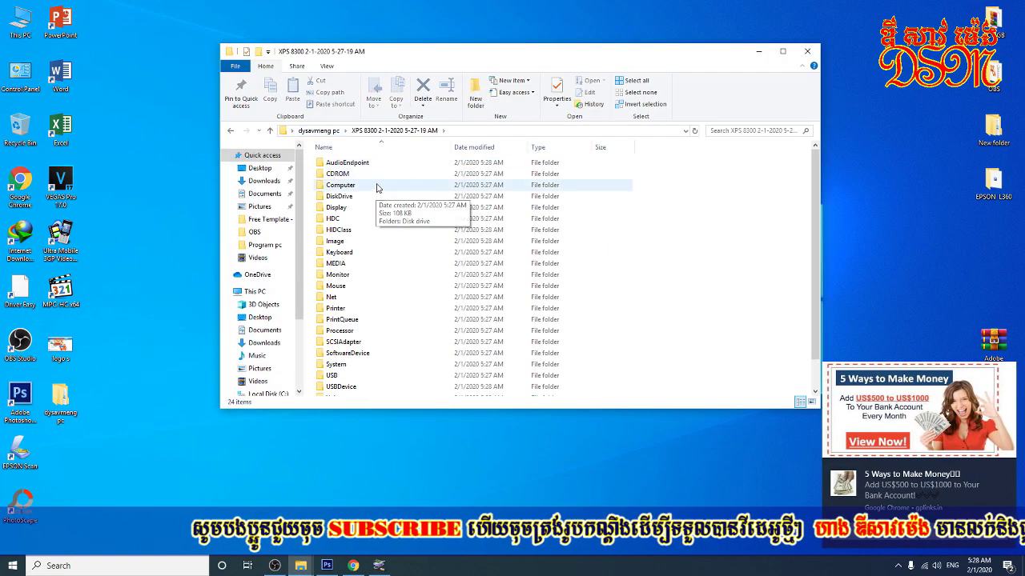
scroll(376, 280, down, 2)
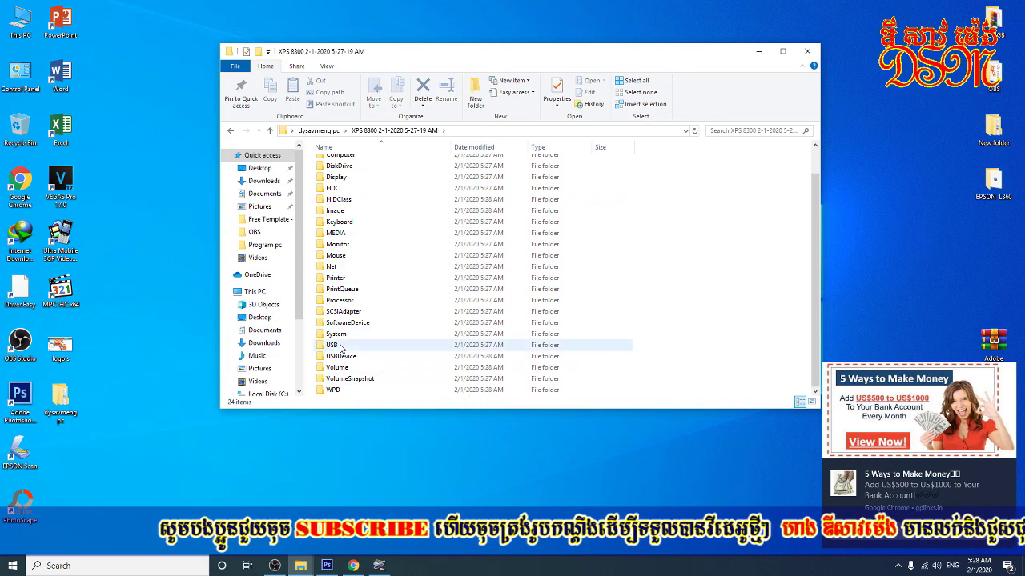
double_click(336, 270)
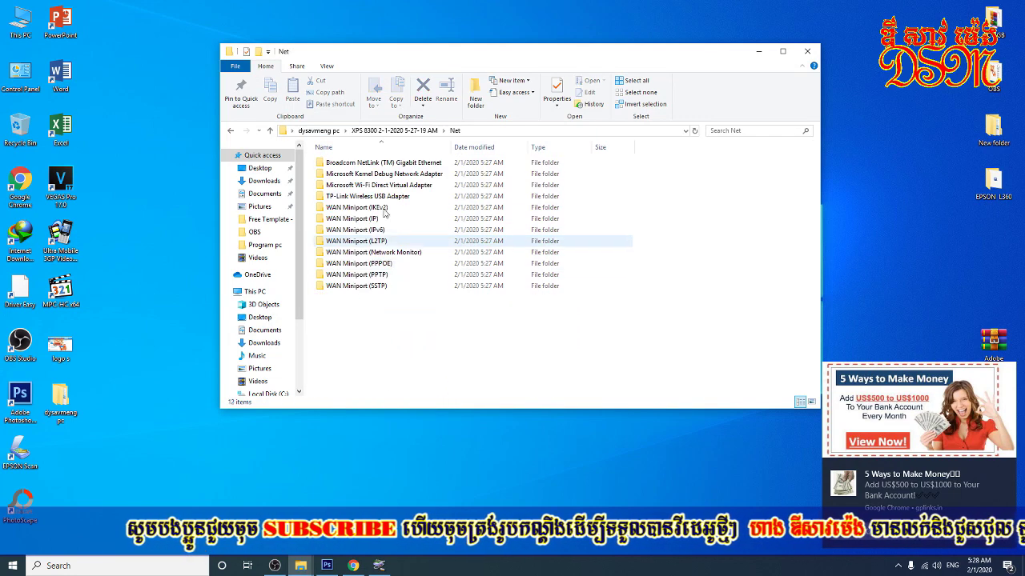
click(318, 130)
click(809, 51)
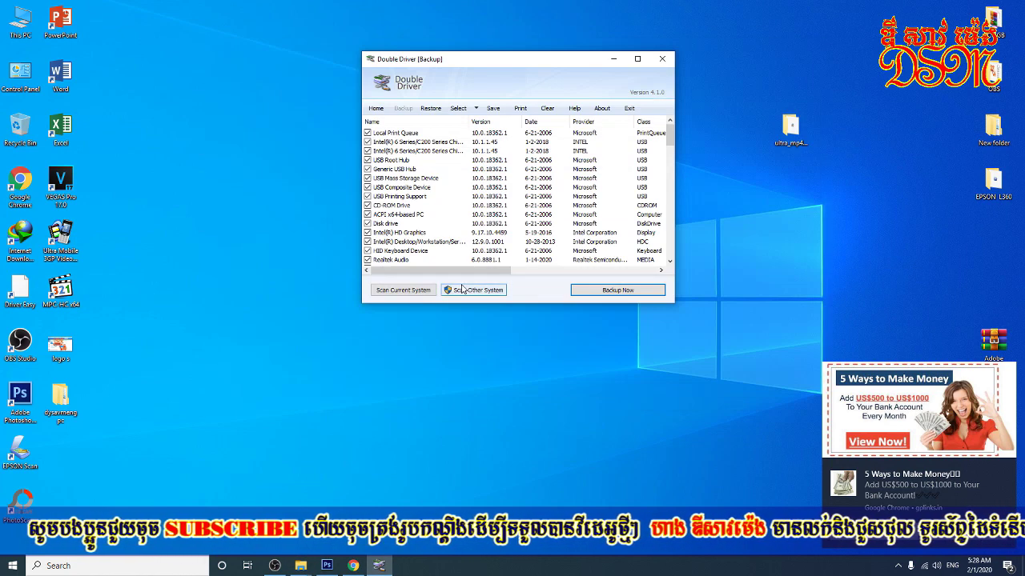
mouse_move(290, 569)
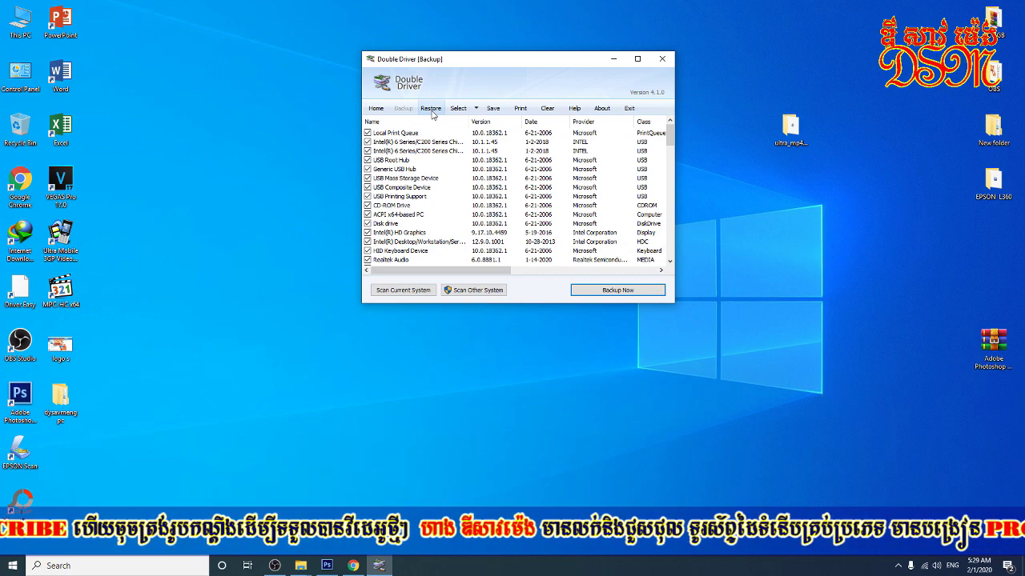
click(270, 568)
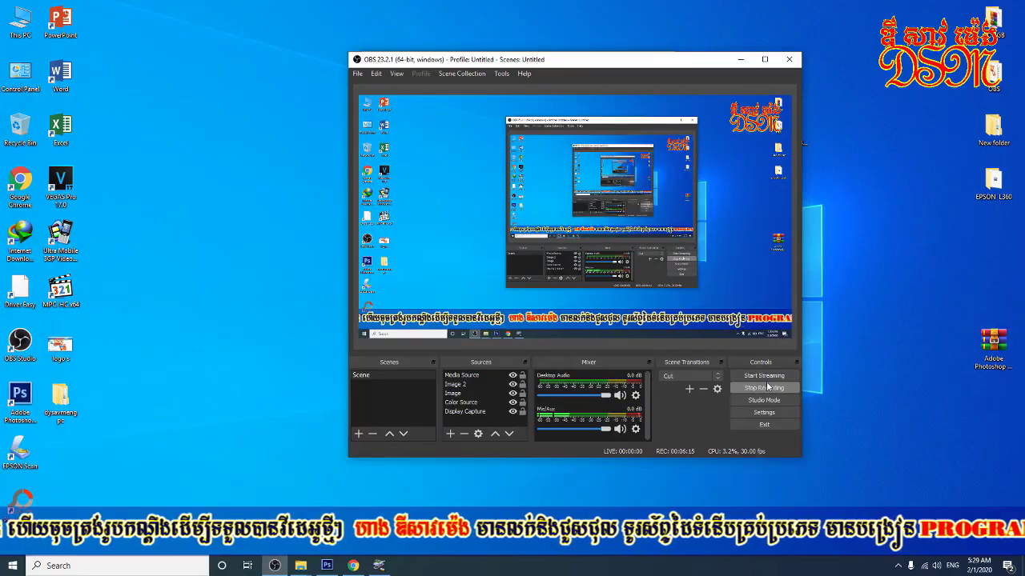